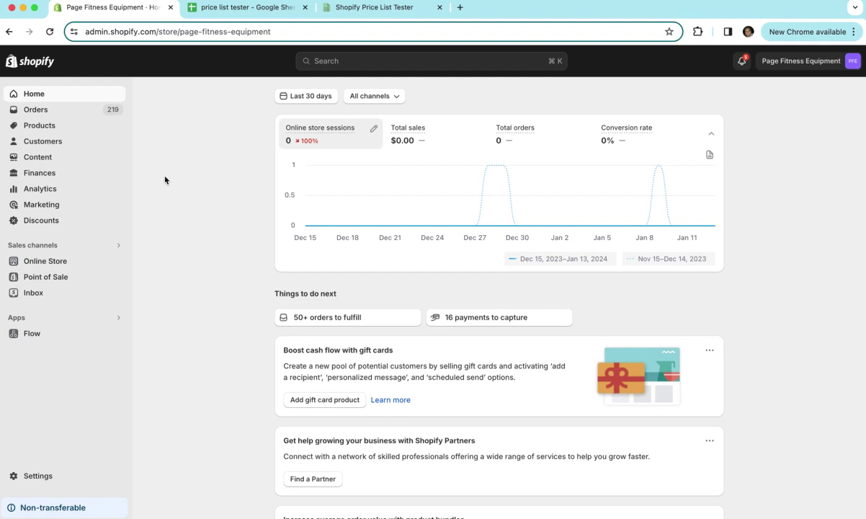
Step: Open the products and pricing editor for the Bingo Special Prices catalog
{"action": "left_click", "coordinate": [50, 126]}
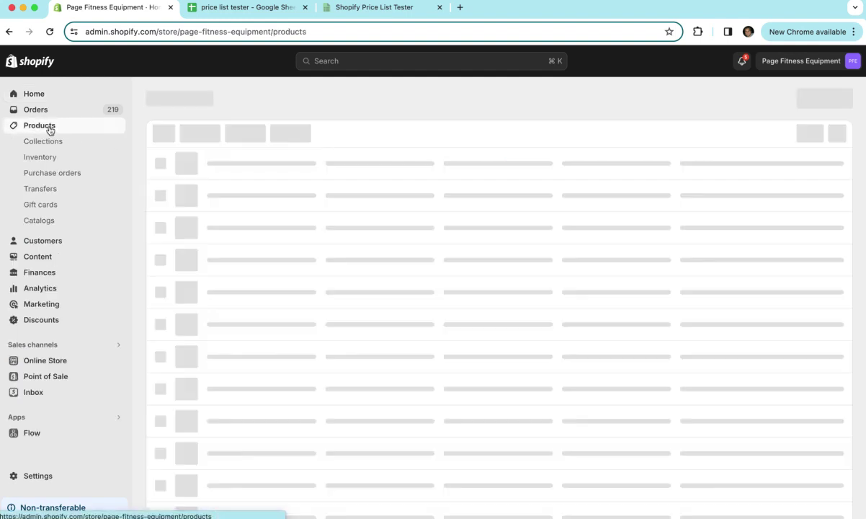
{"action": "left_click", "coordinate": [45, 222]}
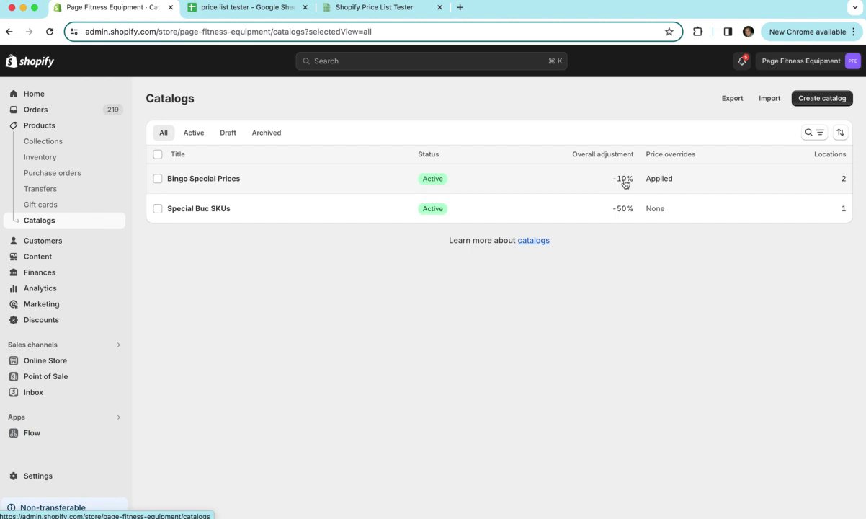
{"action": "left_click", "coordinate": [225, 181]}
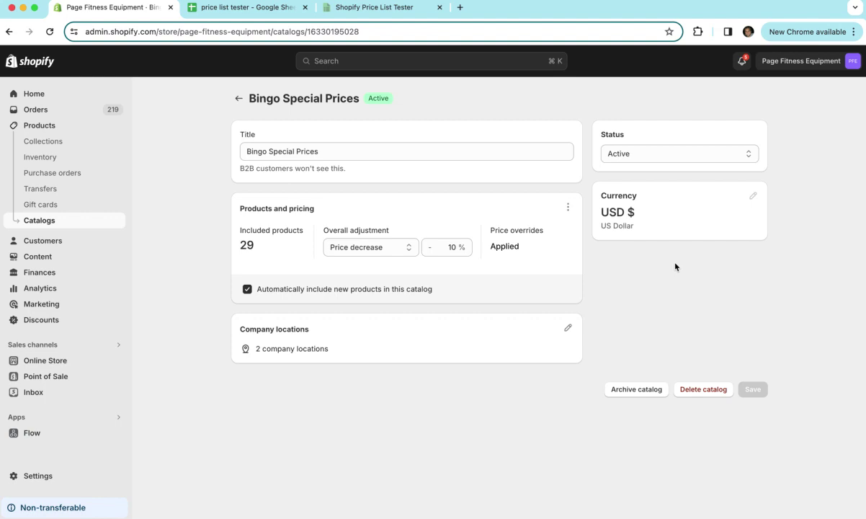
{"action": "left_click", "coordinate": [568, 208]}
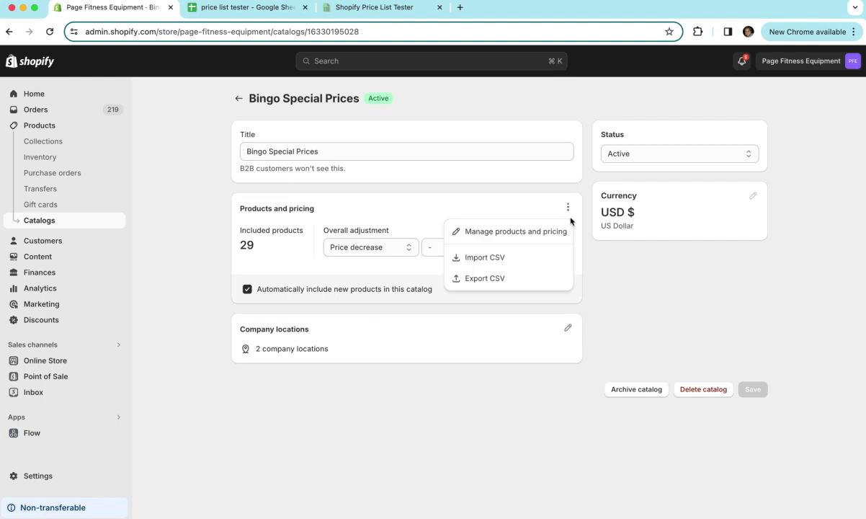
{"action": "left_click", "coordinate": [537, 230]}
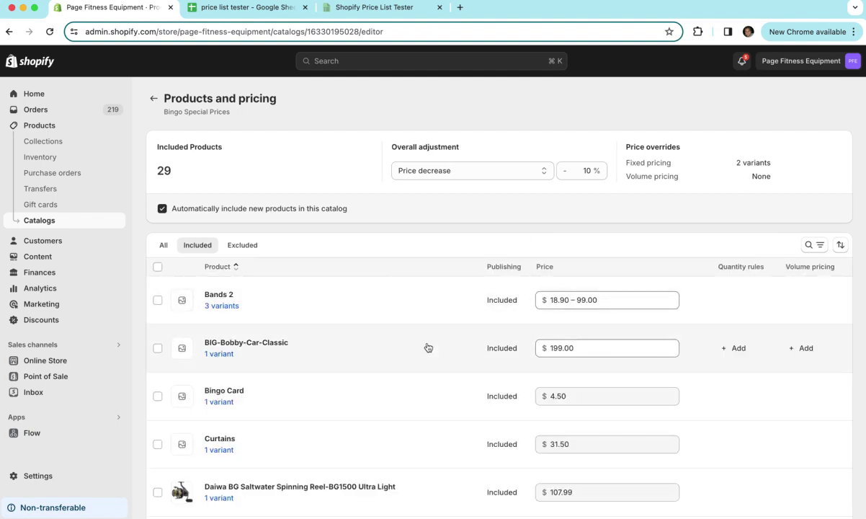
Step: Review the catalog's included products and their prices, including the fixed price of BIG-Bobby-Car-Classic
{"action": "scroll", "coordinate": [423, 301], "scroll_direction": "down", "scroll_amount": 15}
{"action": "scroll", "coordinate": [424, 301], "scroll_direction": "up", "scroll_amount": 15}
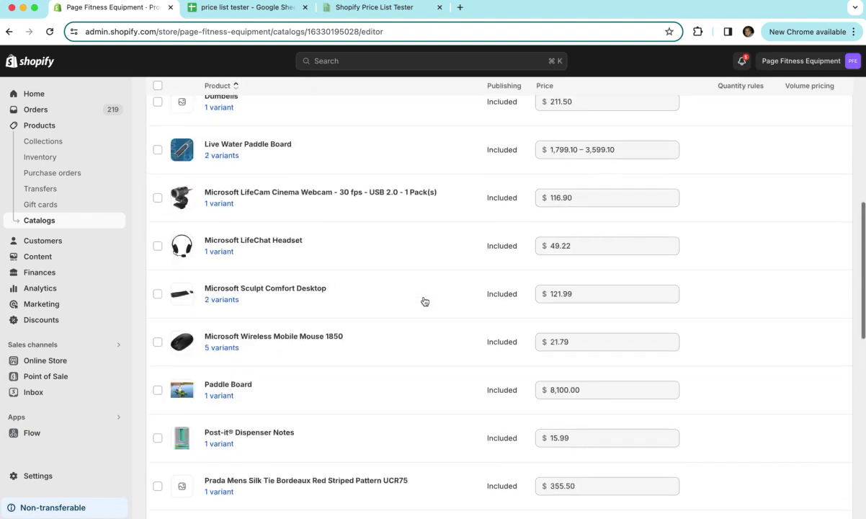
{"action": "scroll", "coordinate": [425, 301], "scroll_direction": "down", "scroll_amount": 1}
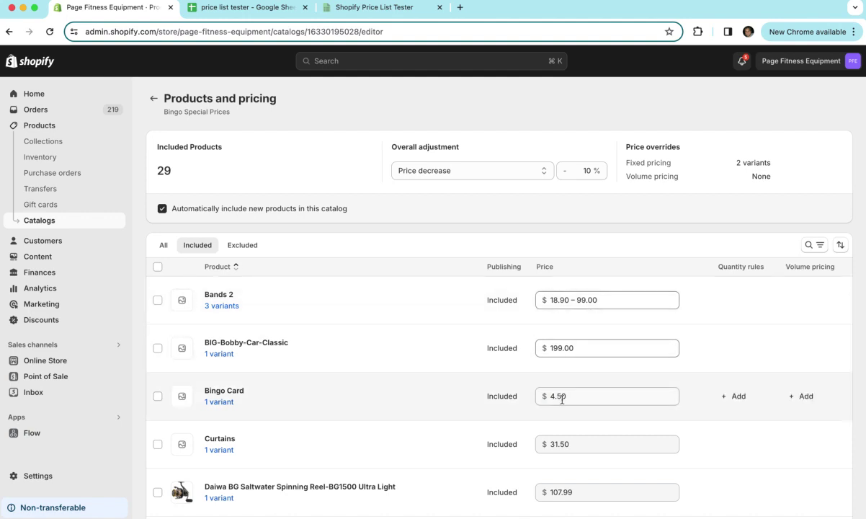
{"action": "scroll", "coordinate": [560, 399], "scroll_direction": "down", "scroll_amount": 3}
{"action": "scroll", "coordinate": [440, 172], "scroll_direction": "up", "scroll_amount": 3}
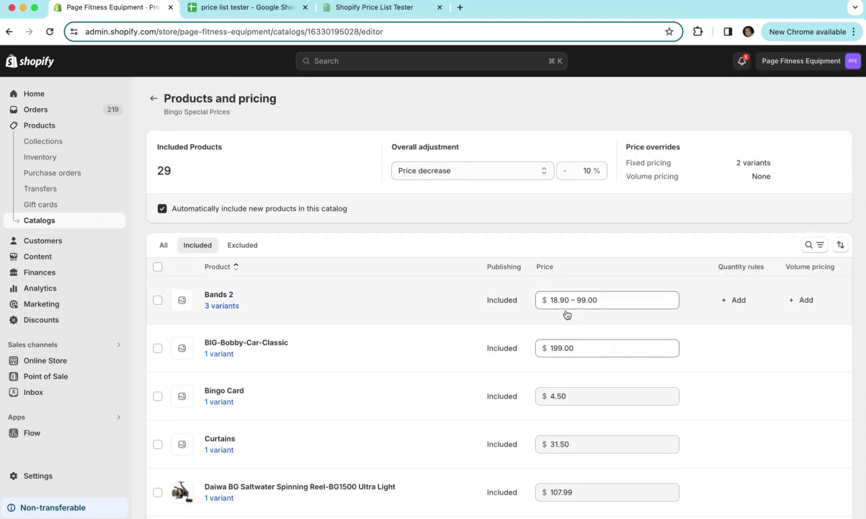
{"action": "left_click", "coordinate": [581, 346]}
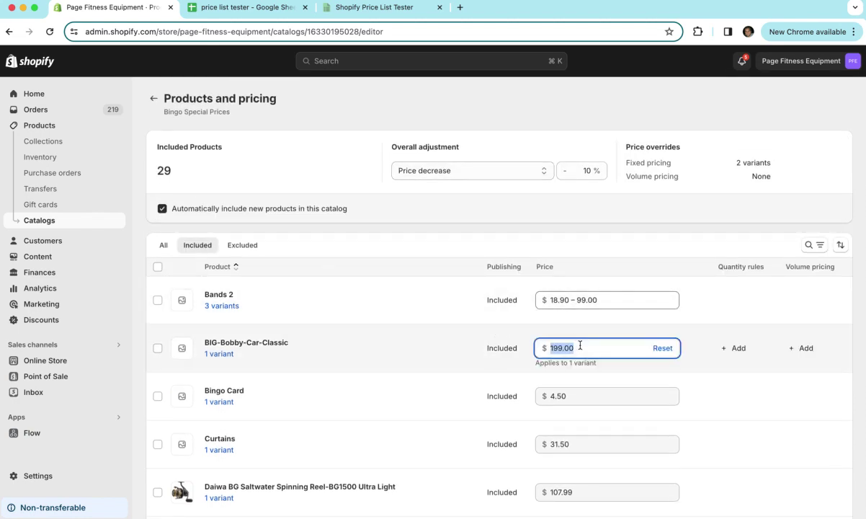
{"action": "left_click", "coordinate": [392, 247]}
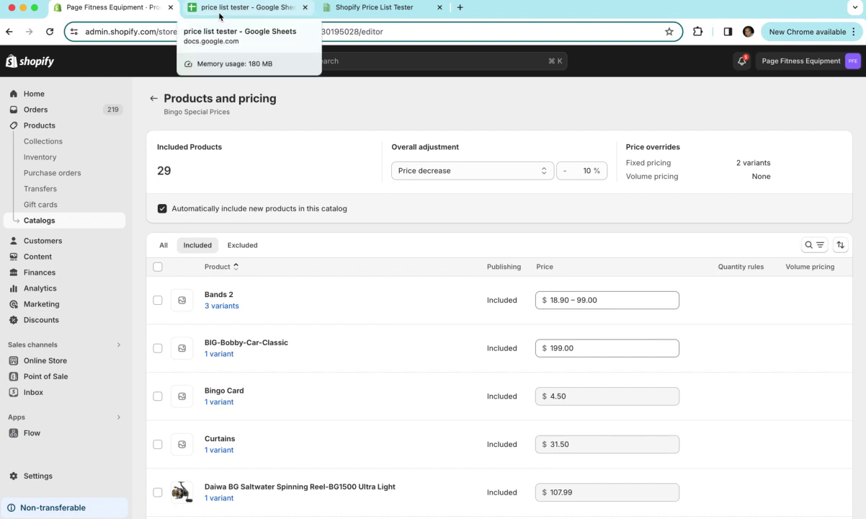
Step: Switch to the price list tester sheet in Google Sheets, then bold its header row and freeze it
{"action": "left_click", "coordinate": [220, 10]}
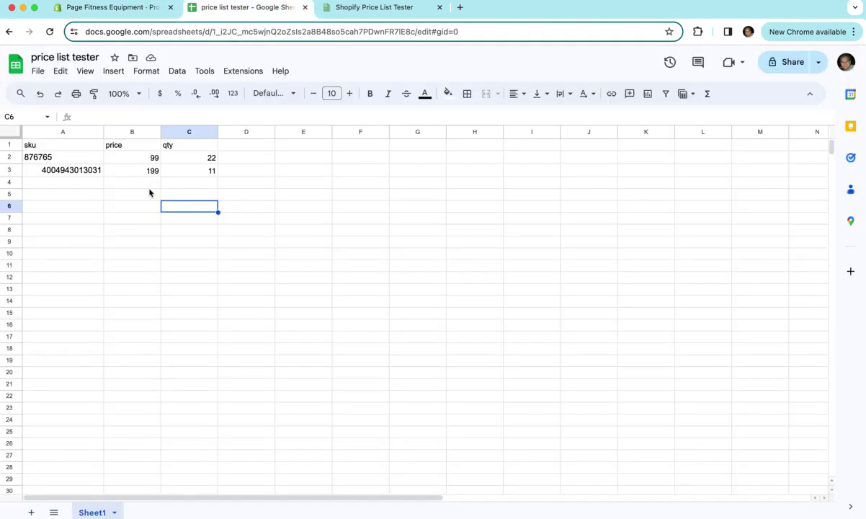
{"action": "left_click", "coordinate": [8, 145]}
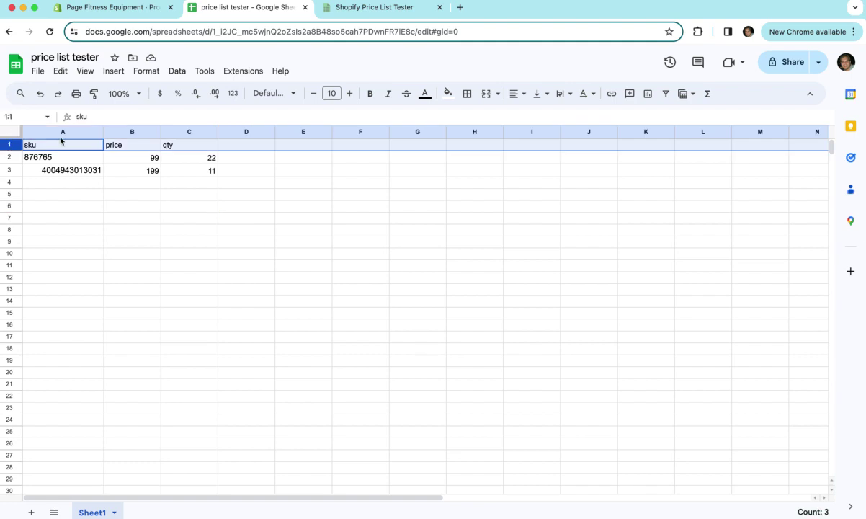
{"action": "key", "text": "super+b"}
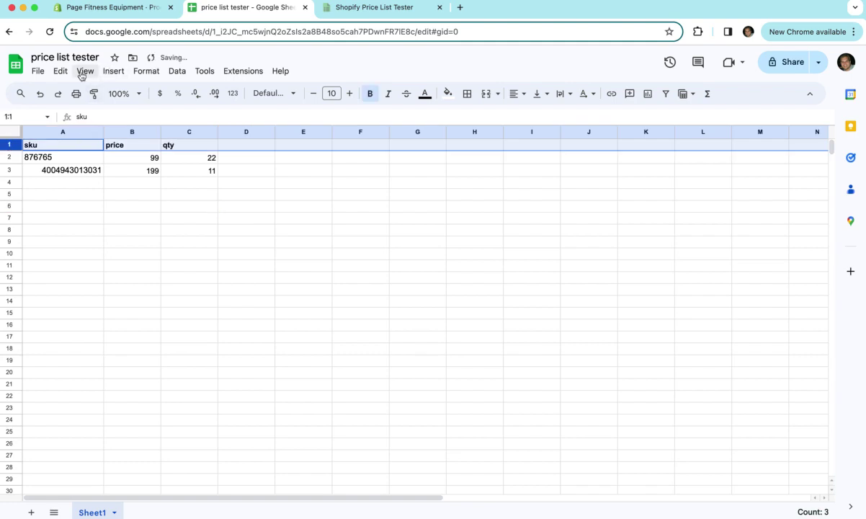
{"action": "left_click", "coordinate": [82, 71]}
{"action": "mouse_move", "coordinate": [161, 109]}
{"action": "left_click", "coordinate": [305, 132]}
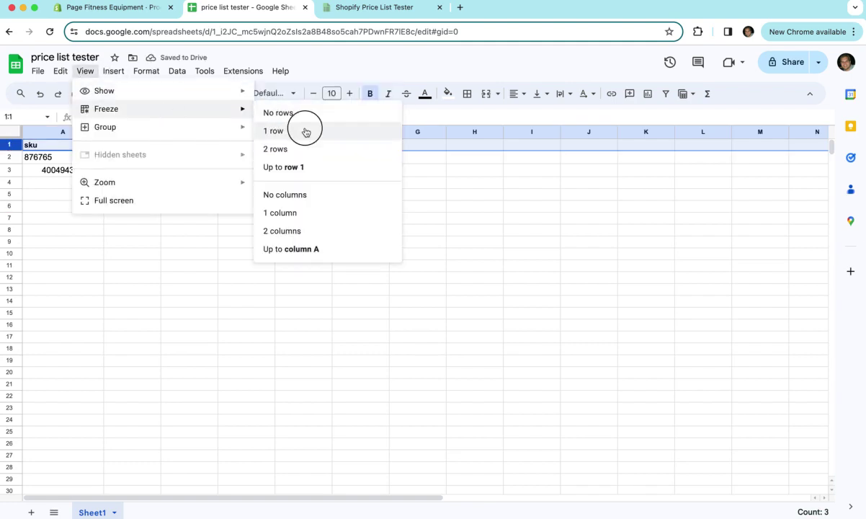
Step: Examine the sku, price and qty columns and the values listed under each header
{"action": "left_click", "coordinate": [128, 147]}
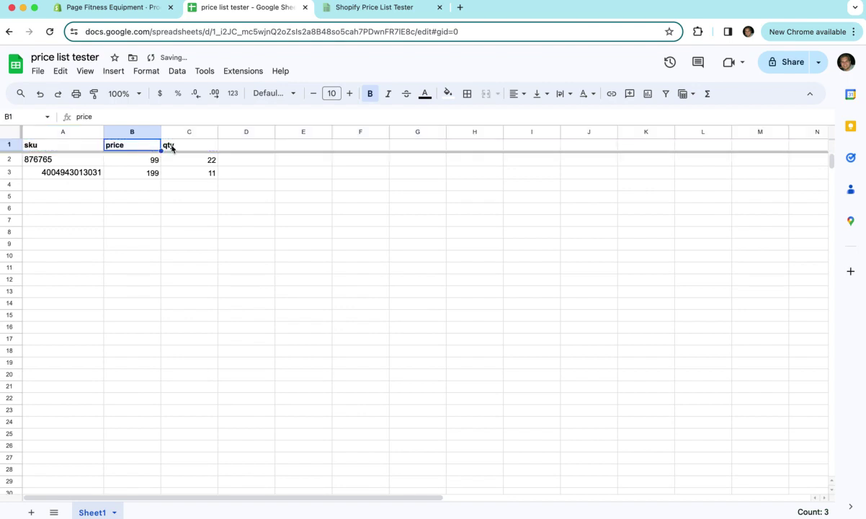
{"action": "left_click", "coordinate": [172, 147]}
{"action": "left_click", "coordinate": [80, 147]}
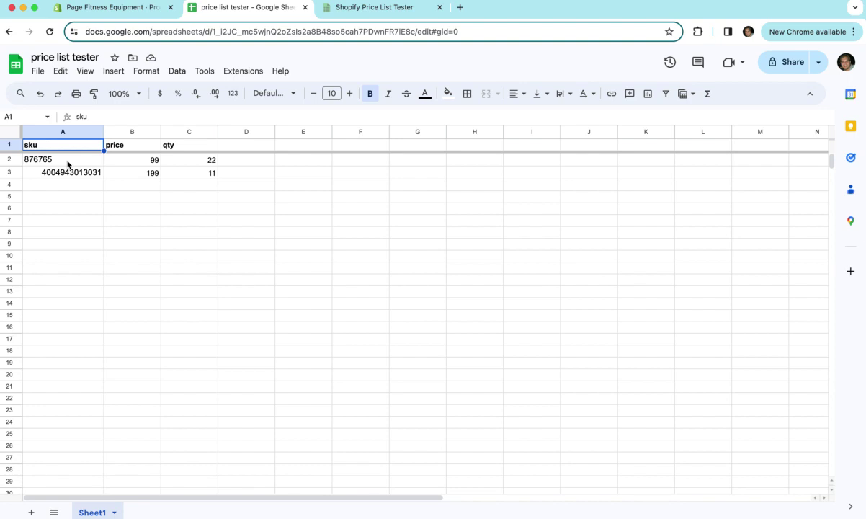
{"action": "left_click", "coordinate": [129, 143]}
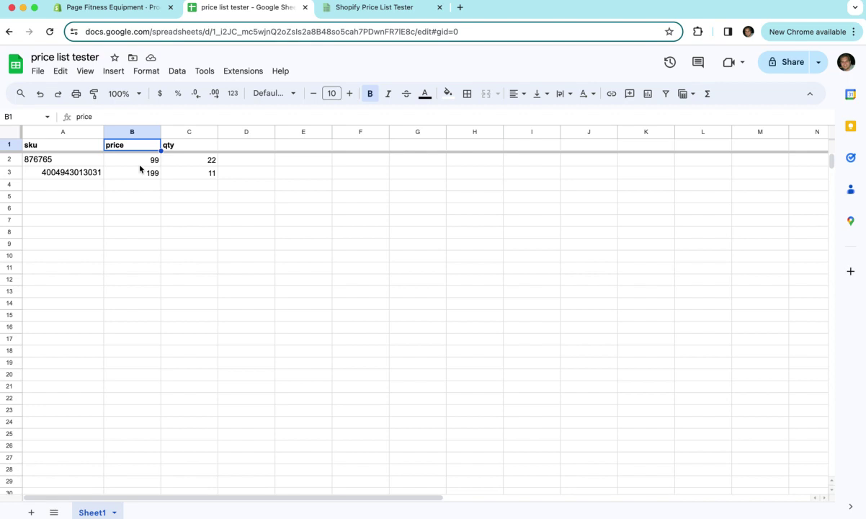
{"action": "left_click", "coordinate": [140, 164]}
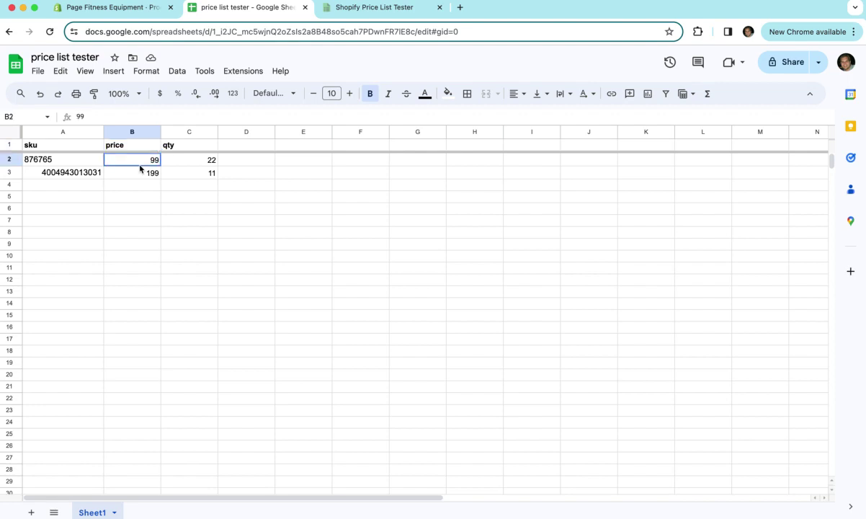
{"action": "left_click", "coordinate": [202, 147]}
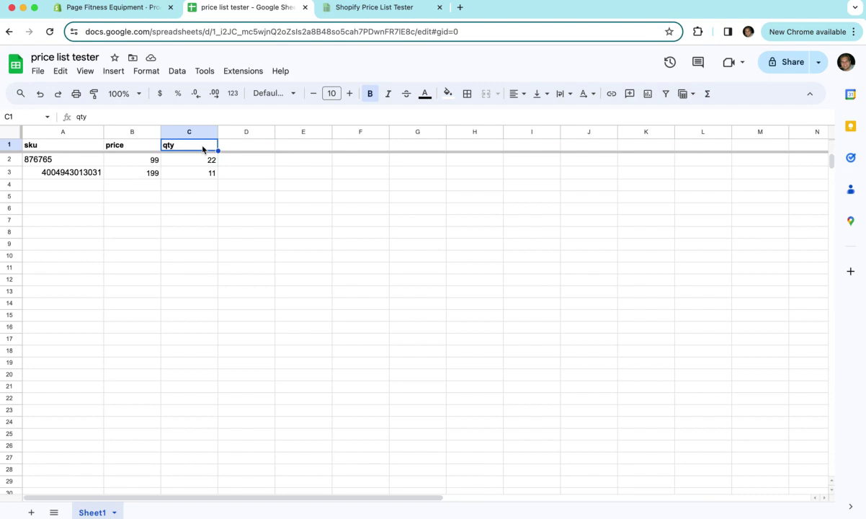
{"action": "left_click_drag", "start_coordinate": [200, 162], "coordinate": [202, 175]}
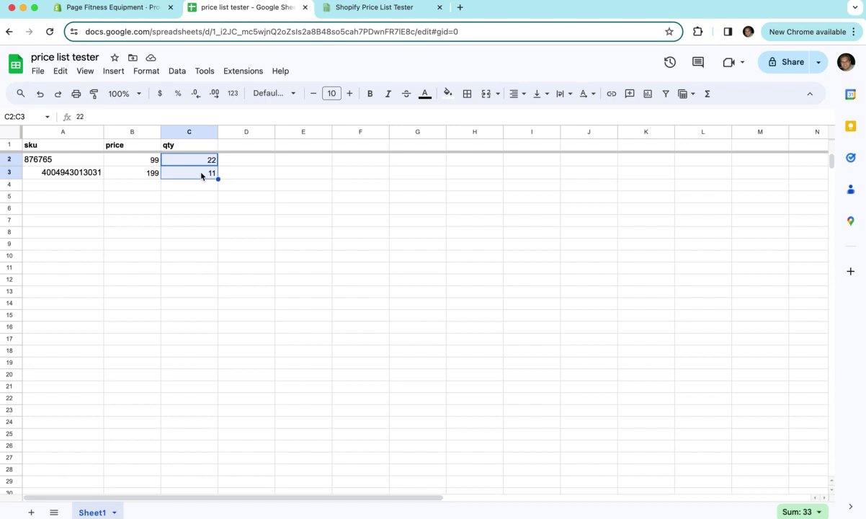
{"action": "left_click", "coordinate": [170, 176]}
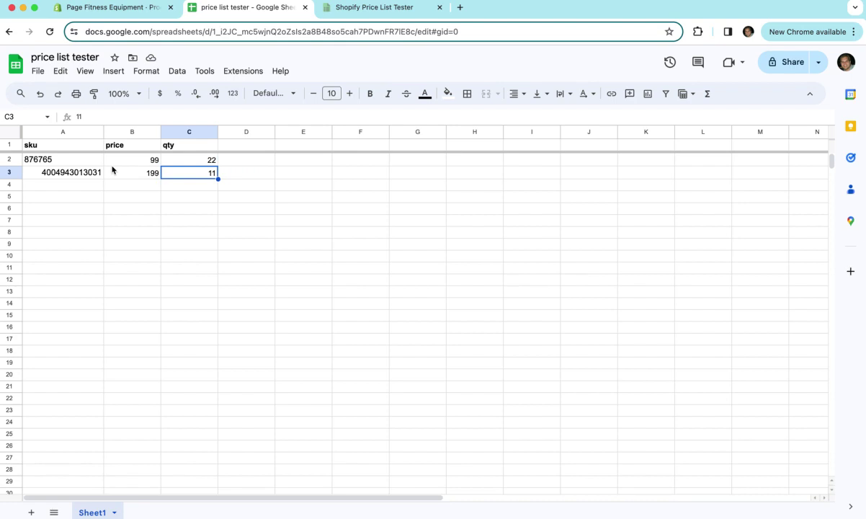
{"action": "left_click_drag", "start_coordinate": [72, 158], "coordinate": [105, 176]}
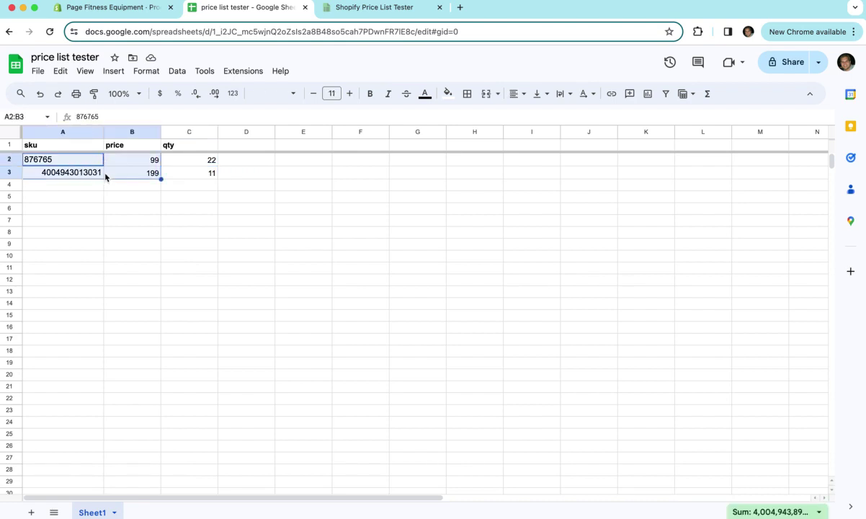
Step: Set the prices in the sheet to 33 in B2 and 44 in B3
{"action": "left_click", "coordinate": [131, 162]}
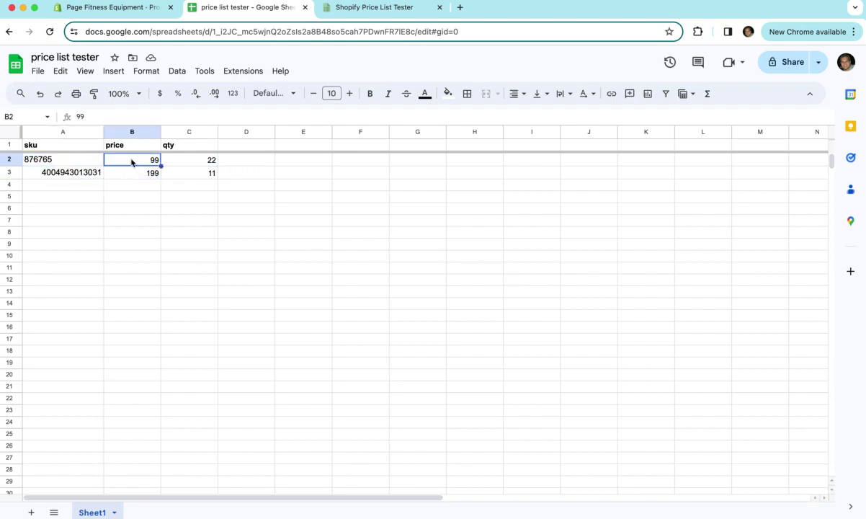
{"action": "type", "text": "33"}
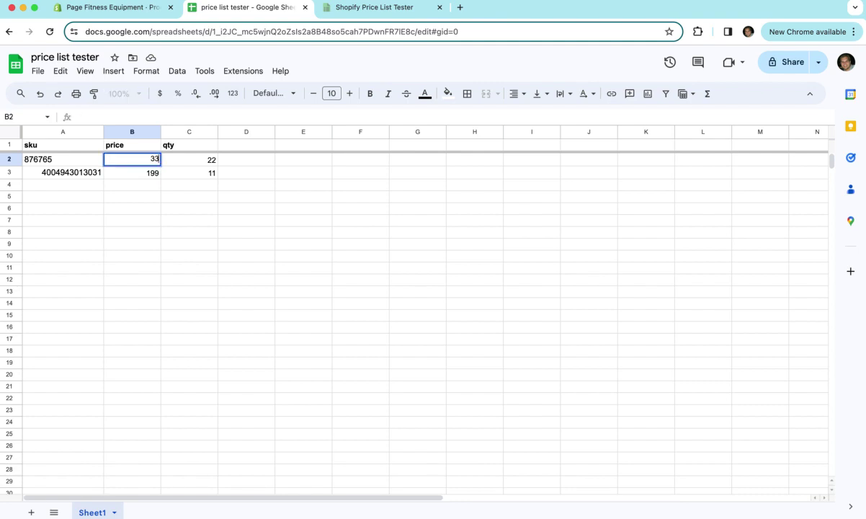
{"action": "left_click", "coordinate": [129, 174]}
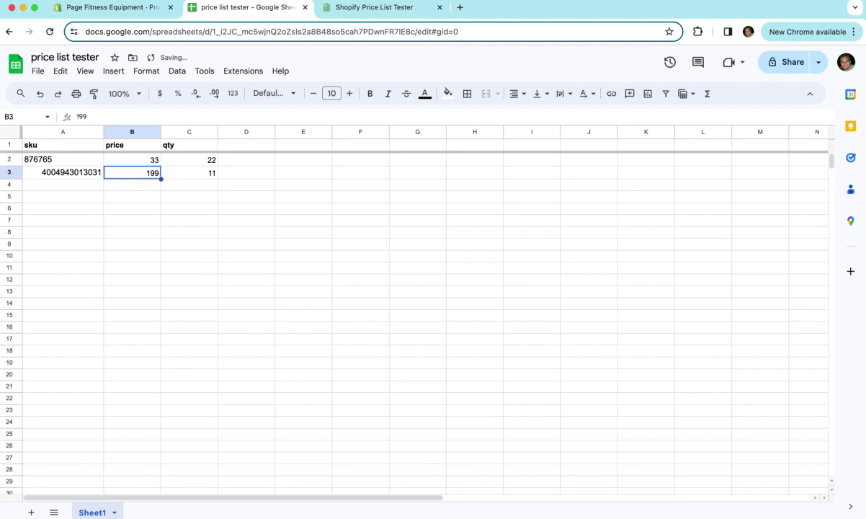
{"action": "type", "text": "44"}
{"action": "key", "text": "Return"}
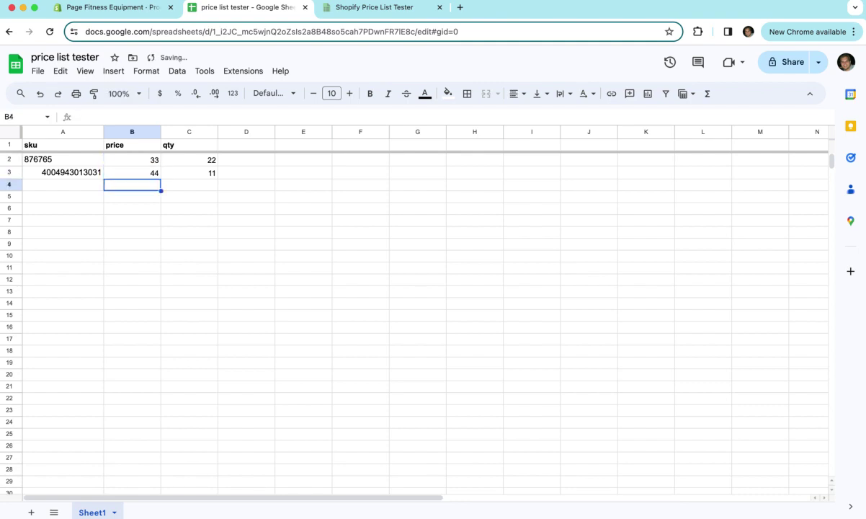
Step: Switch to EasyCSV and, from the import flows list in a separate tab, start a new flow with Upload Files as the source
{"action": "left_click", "coordinate": [128, 13]}
{"action": "left_click", "coordinate": [347, 13]}
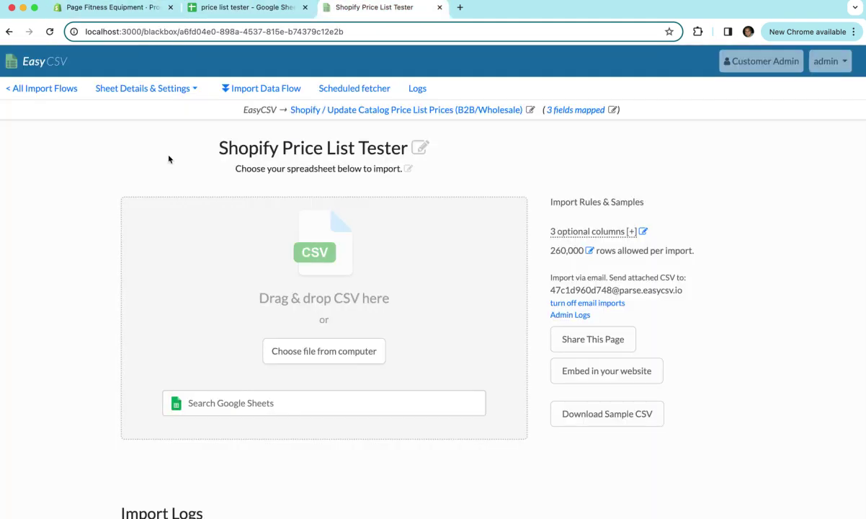
{"action": "left_click", "coordinate": [36, 87], "text": "super"}
{"action": "left_click", "coordinate": [491, 13]}
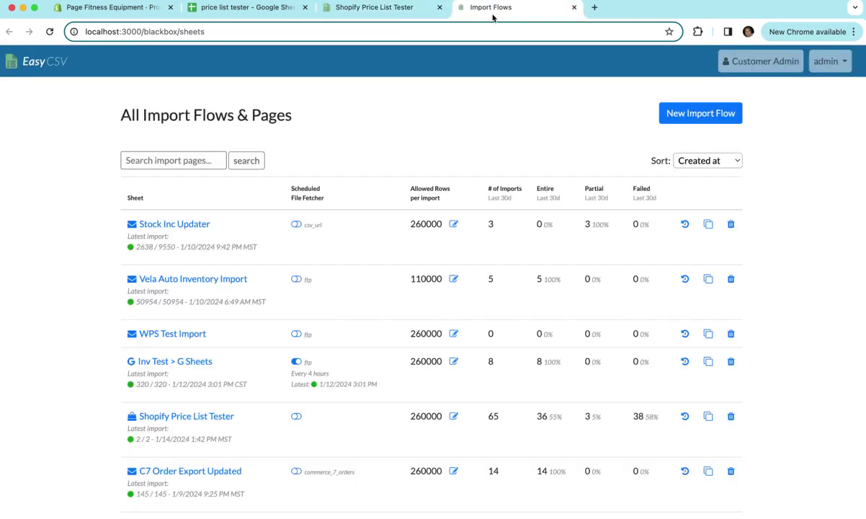
{"action": "left_click", "coordinate": [679, 114]}
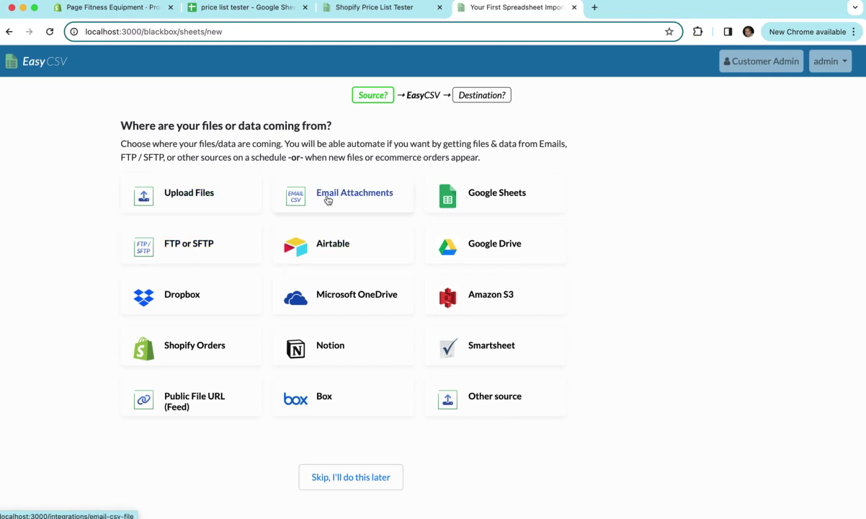
{"action": "left_click", "coordinate": [216, 195]}
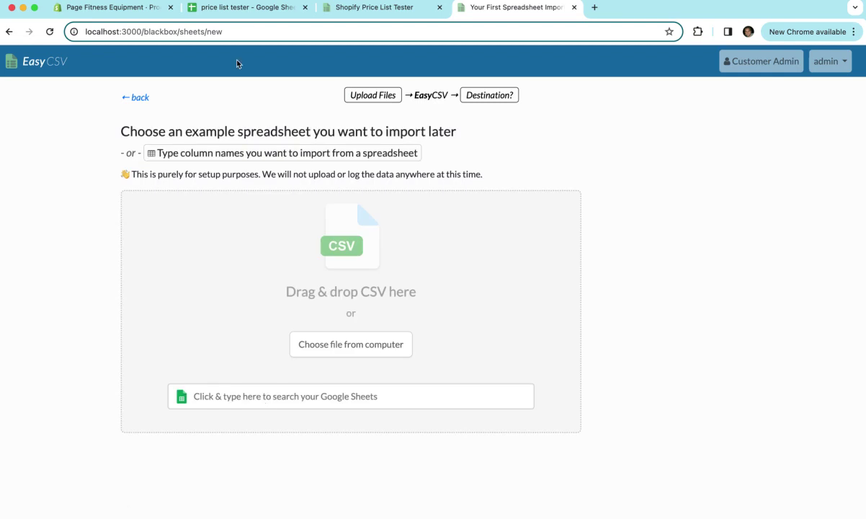
Step: Search Google Sheets for "price list" from the flow setup and load the price list sheet as the example spreadsheet
{"action": "left_click", "coordinate": [245, 9]}
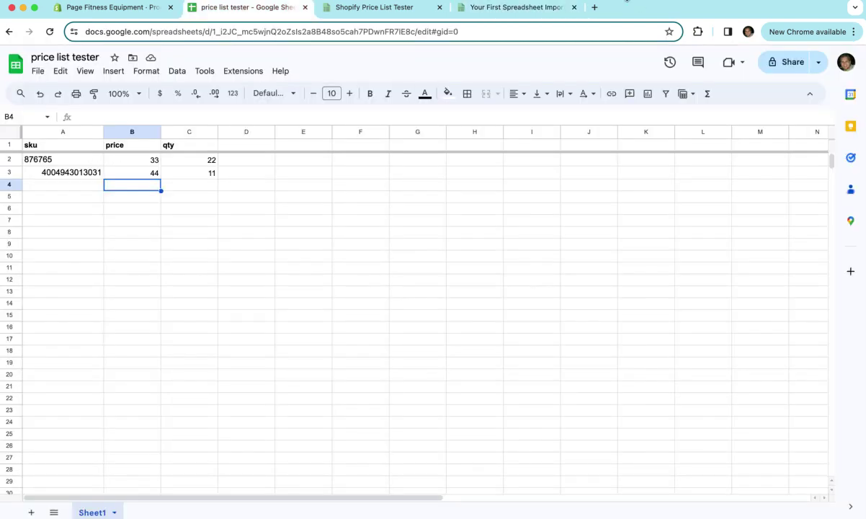
{"action": "left_click", "coordinate": [548, 8]}
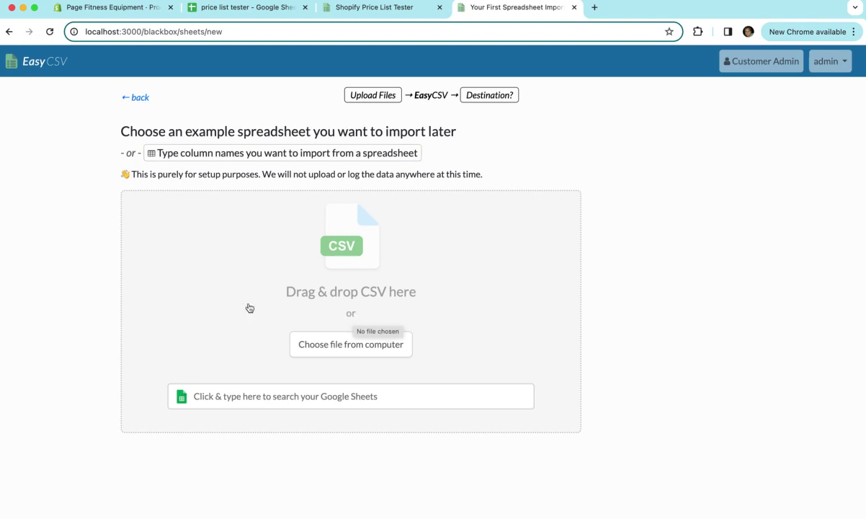
{"action": "left_click", "coordinate": [255, 396]}
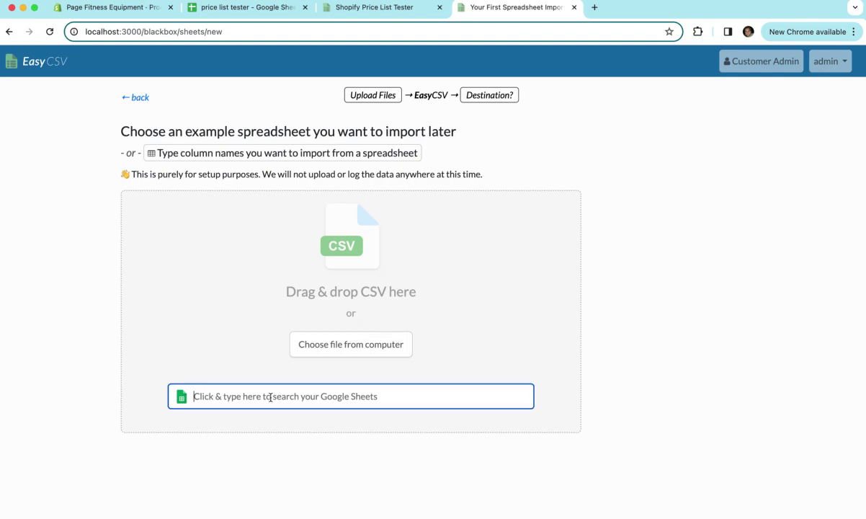
{"action": "type", "text": "price list"}
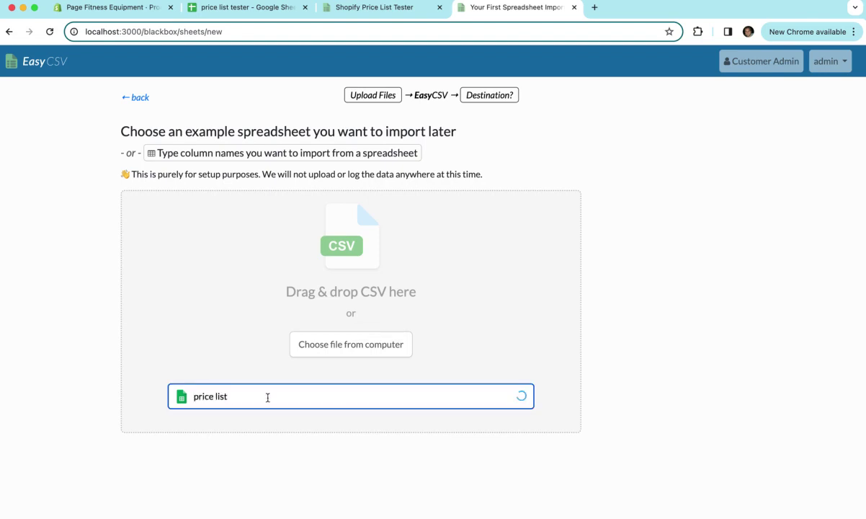
{"action": "left_click", "coordinate": [228, 425]}
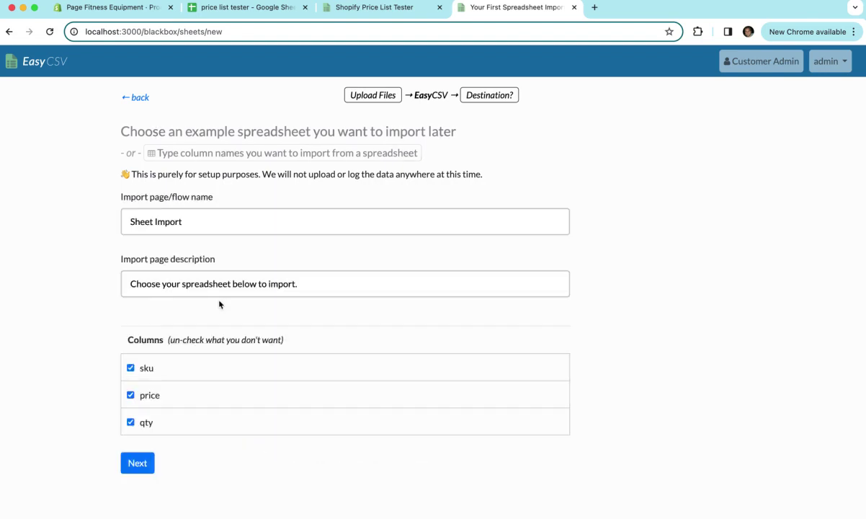
Step: Name the import flow "New Price List Updater - Bingo Special Prices"
{"action": "left_click_drag", "start_coordinate": [182, 199], "coordinate": [126, 194]}
{"action": "type", "text": "Ne"}
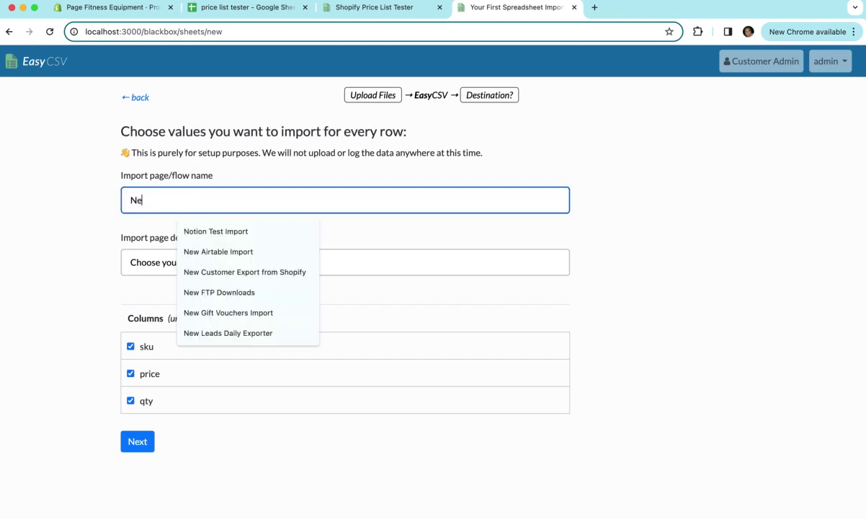
{"action": "type", "text": "w Price List "}
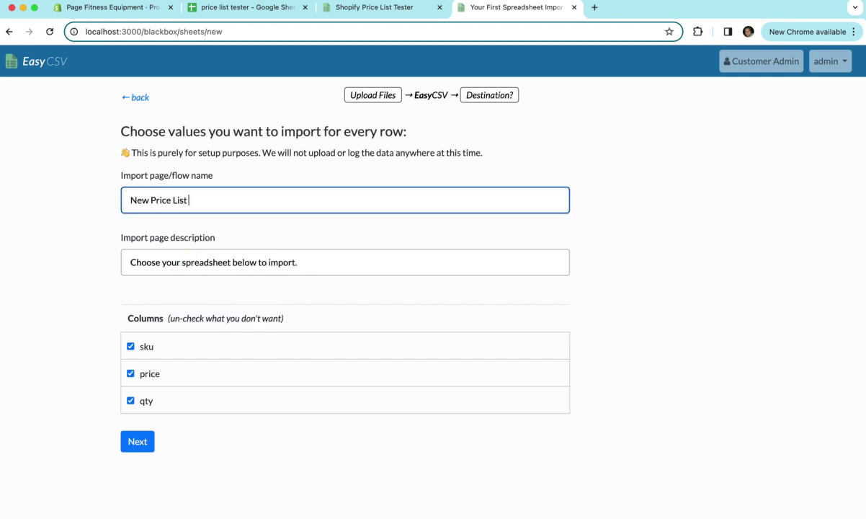
{"action": "type", "text": "Updater - Bingp"}
{"action": "type", "text": "Special Prices"}
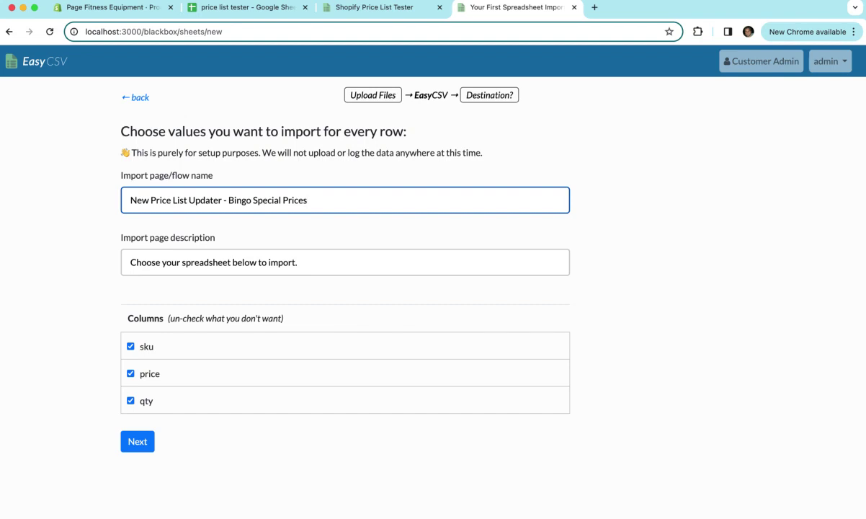
Step: Exclude the qty column from the new flow and send its data to Shopify using Update Existing SKUs
{"action": "left_click", "coordinate": [130, 400]}
{"action": "left_click", "coordinate": [138, 443]}
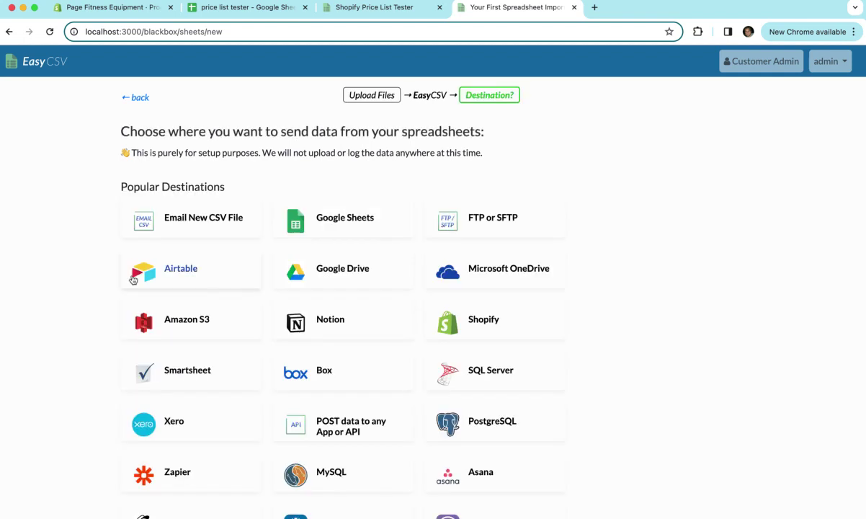
{"action": "left_click", "coordinate": [481, 315]}
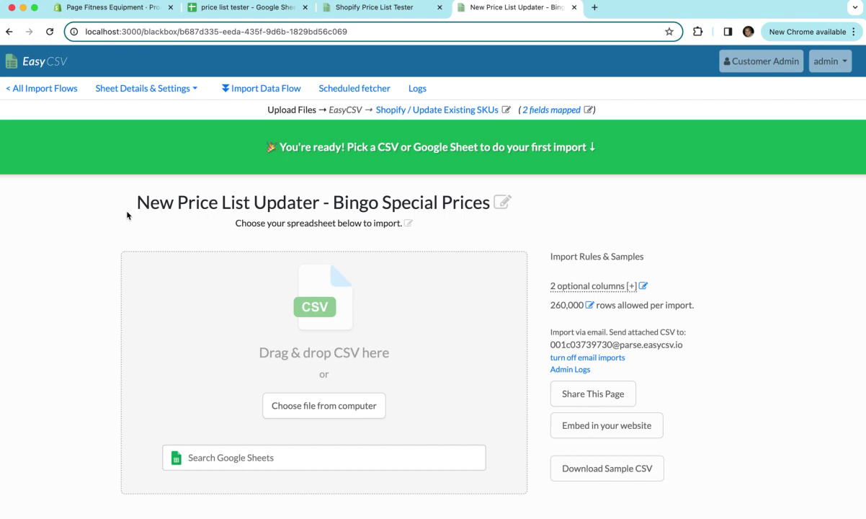
Step: Return to the Shopify Price List Tester flow, close the newly created flow's page, and highlight the address for importing via email
{"action": "left_click", "coordinate": [337, 10]}
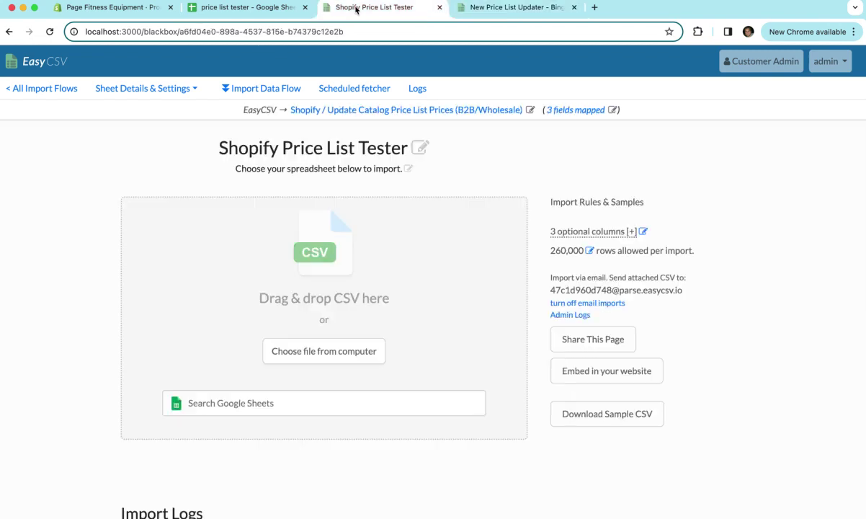
{"action": "left_click", "coordinate": [574, 7]}
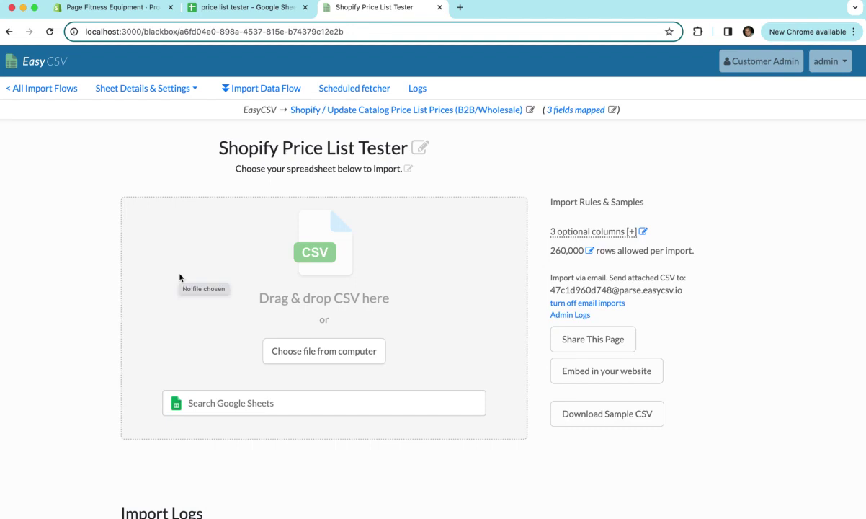
{"action": "left_click_drag", "start_coordinate": [685, 291], "coordinate": [547, 277]}
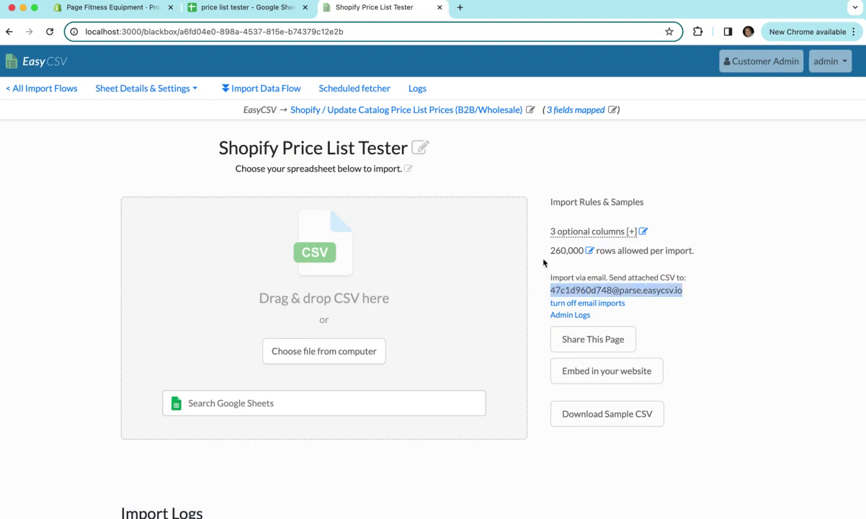
Step: Review the scheduled fetcher's timing and data source options for the Shopify Price List Tester flow without creating one
{"action": "left_click", "coordinate": [328, 90]}
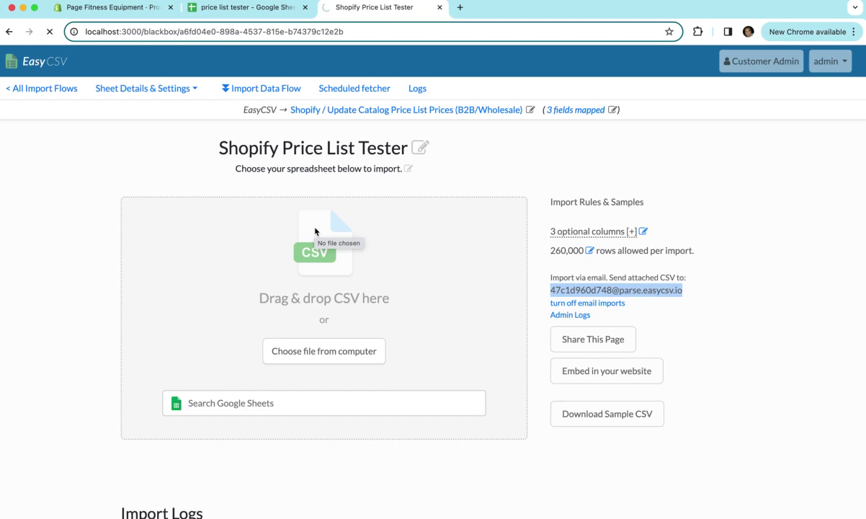
{"action": "scroll", "coordinate": [300, 265], "scroll_direction": "down", "scroll_amount": 5}
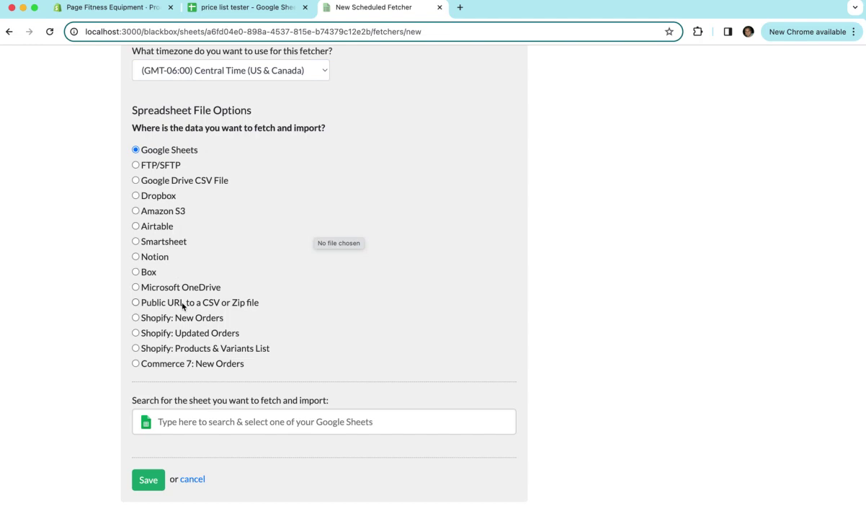
{"action": "scroll", "coordinate": [184, 304], "scroll_direction": "up", "scroll_amount": 5}
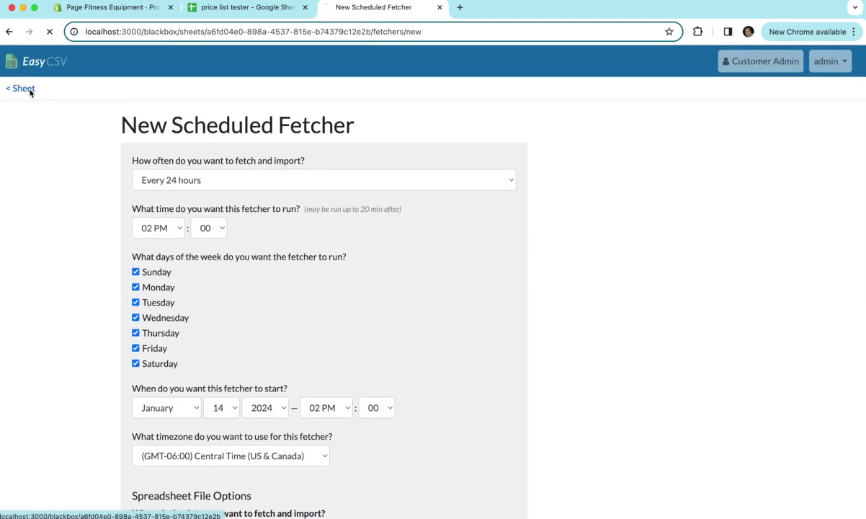
{"action": "left_click", "coordinate": [26, 90]}
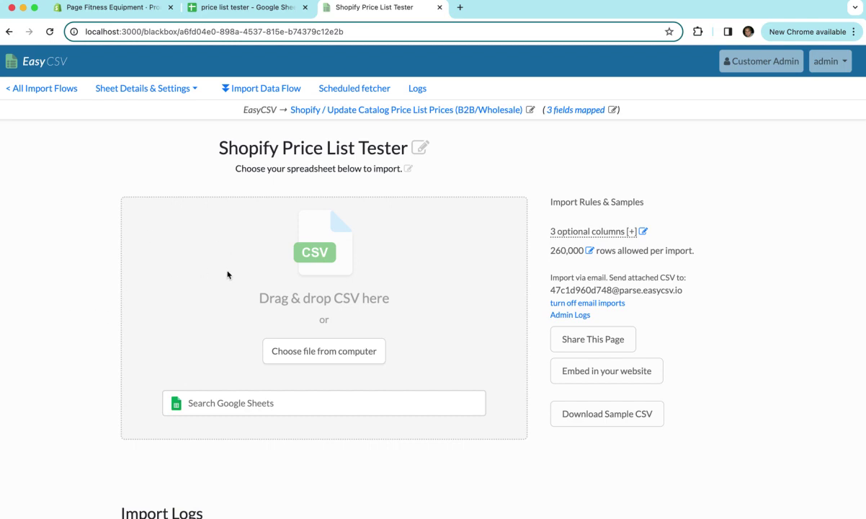
Step: Examine the import logs of the Shopify Price List Tester flow
{"action": "scroll", "coordinate": [228, 274], "scroll_direction": "down", "scroll_amount": 4}
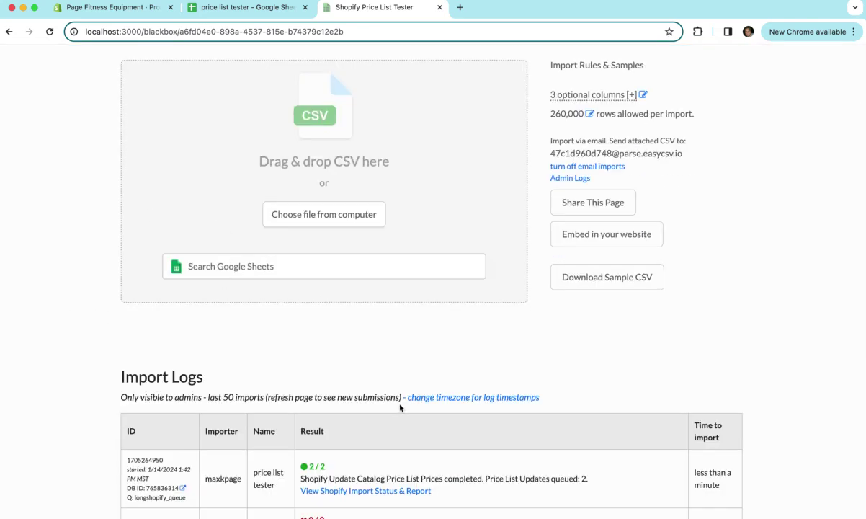
{"action": "scroll", "coordinate": [400, 407], "scroll_direction": "down", "scroll_amount": 3}
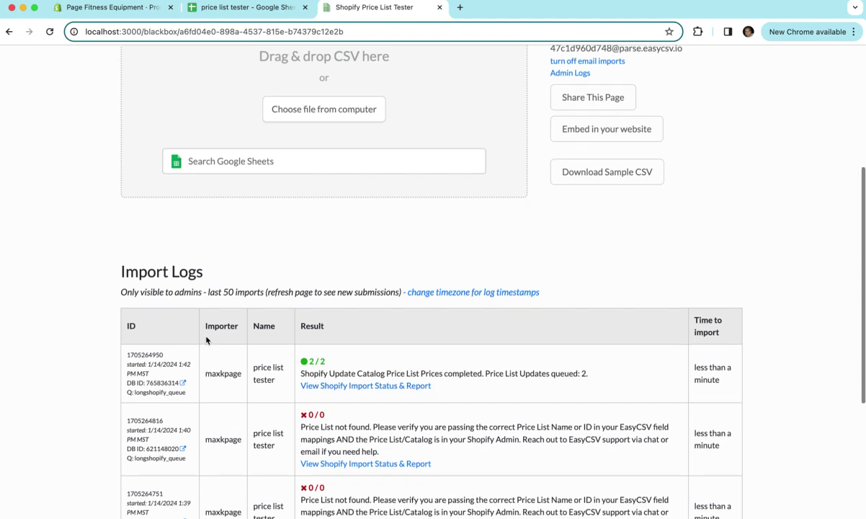
{"action": "scroll", "coordinate": [207, 340], "scroll_direction": "up", "scroll_amount": 7}
Step: Review the flow's import data flow, from the file source and schedule options to the columns, filter and virtual field sections
{"action": "left_click", "coordinate": [265, 89]}
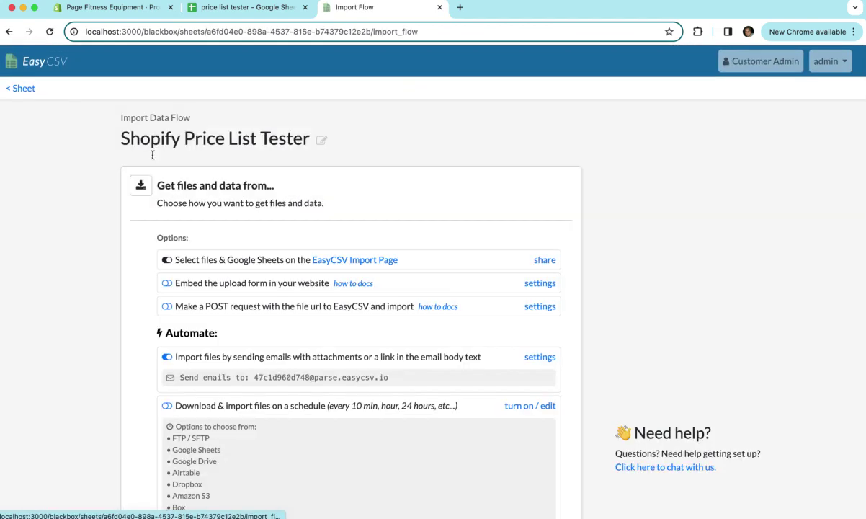
{"action": "scroll", "coordinate": [90, 236], "scroll_direction": "down", "scroll_amount": 2}
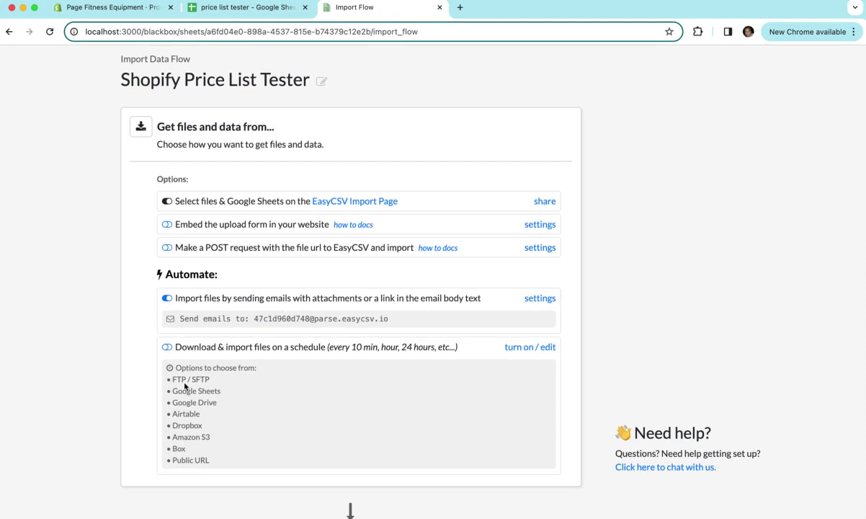
{"action": "left_click_drag", "start_coordinate": [182, 391], "coordinate": [200, 425]}
{"action": "scroll", "coordinate": [98, 260], "scroll_direction": "down", "scroll_amount": 8}
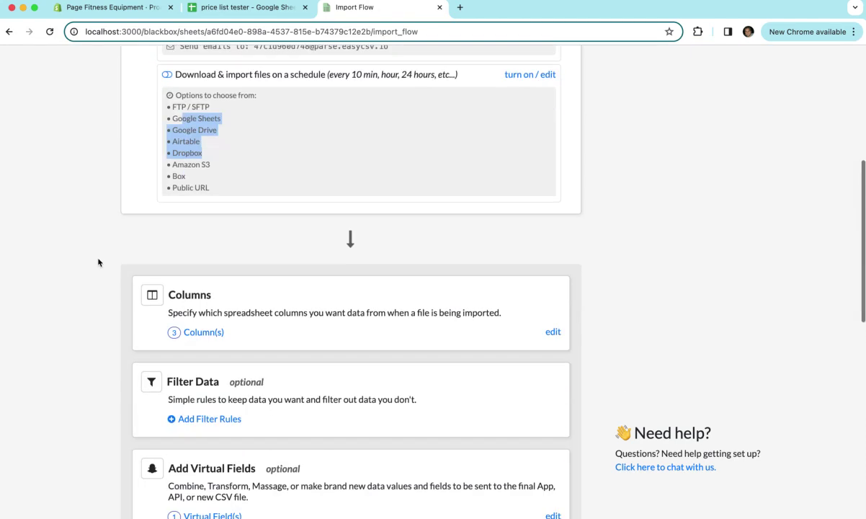
{"action": "scroll", "coordinate": [98, 261], "scroll_direction": "down", "scroll_amount": 3}
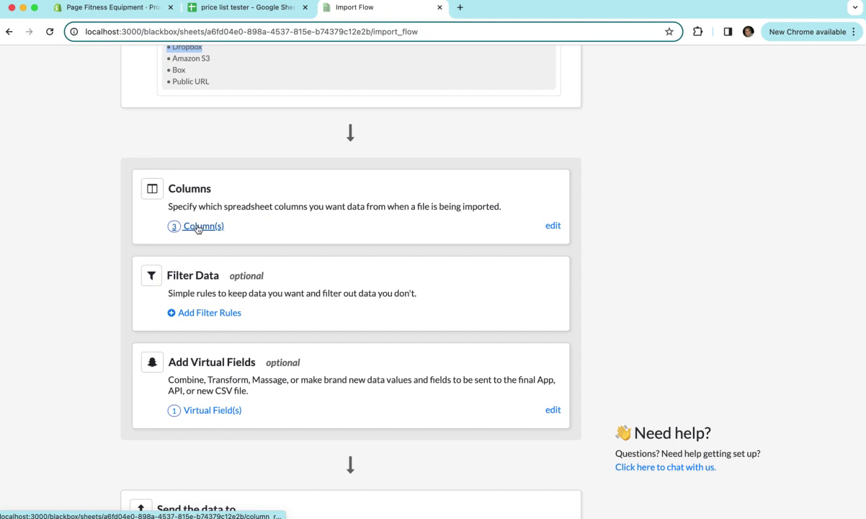
Step: Delete the qty column from the columns being processed in the Shopify Price List Tester flow
{"action": "left_click", "coordinate": [195, 225]}
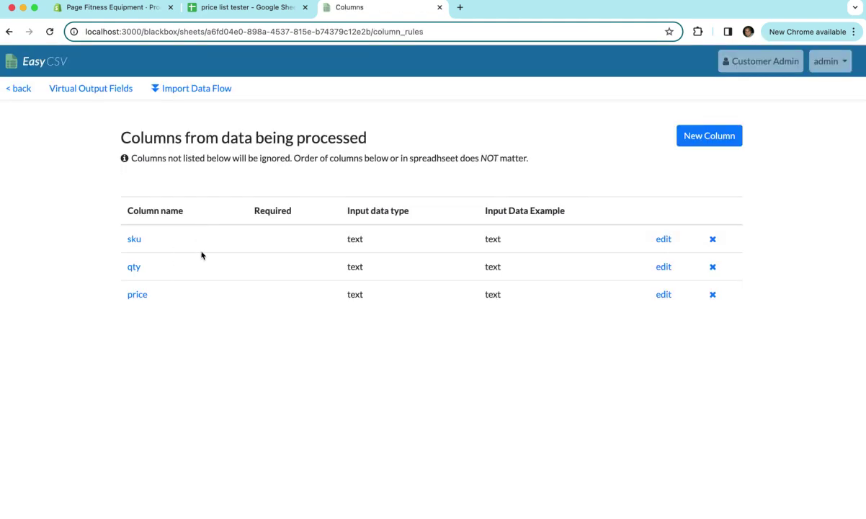
{"action": "left_click", "coordinate": [714, 269]}
{"action": "key", "text": "Return"}
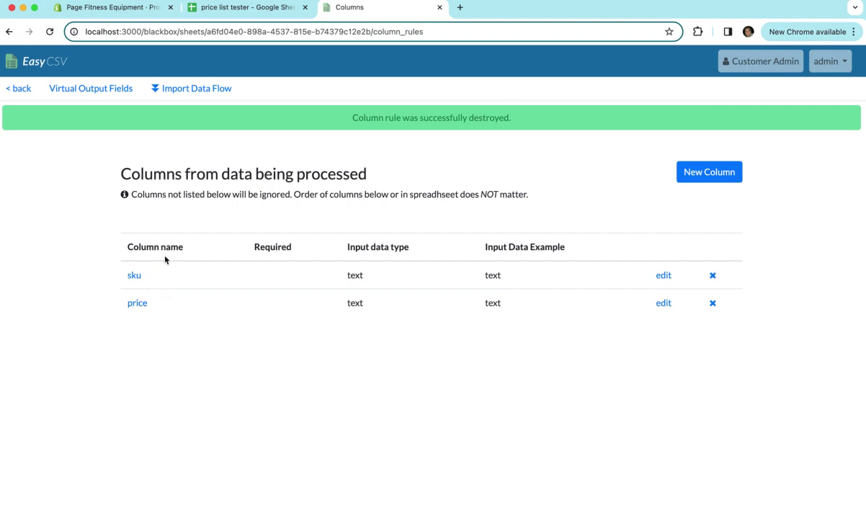
Step: Check the headers in the price list tester sheet and return to the virtual fields section of EasyCSV's import data flow
{"action": "left_click", "coordinate": [235, 7]}
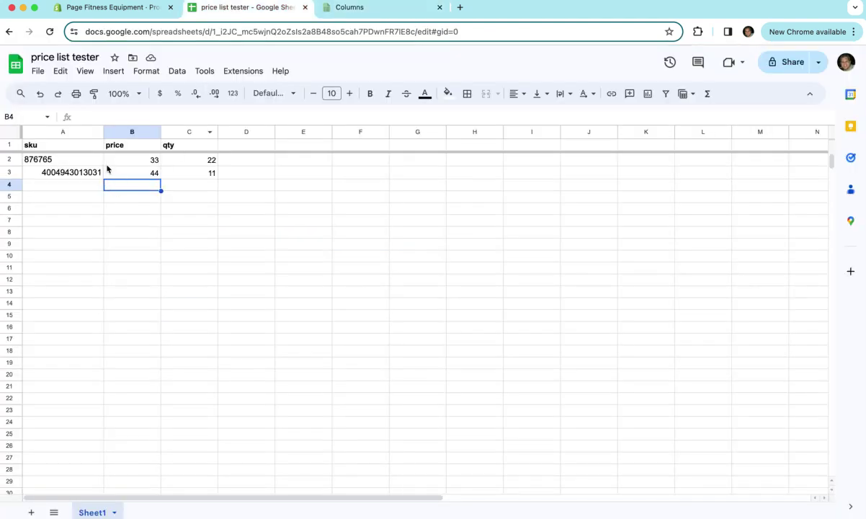
{"action": "left_click", "coordinate": [353, 7]}
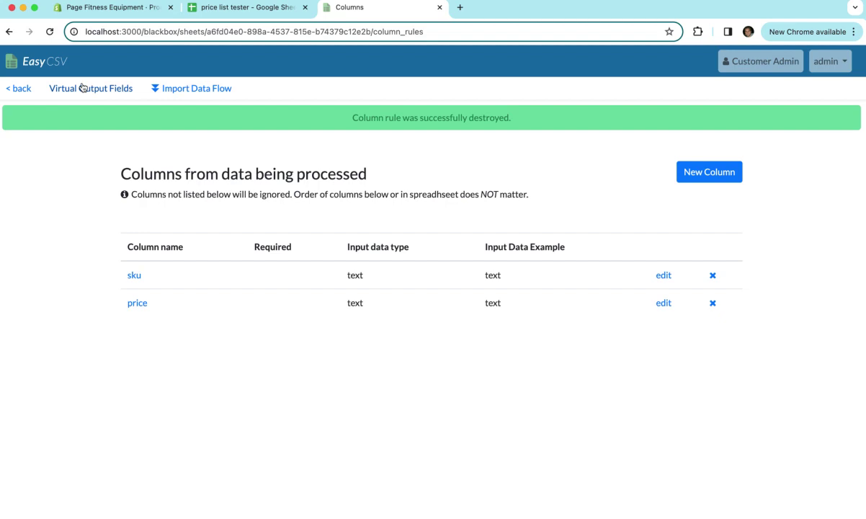
{"action": "left_click", "coordinate": [176, 89]}
{"action": "scroll", "coordinate": [100, 223], "scroll_direction": "down", "scroll_amount": 10}
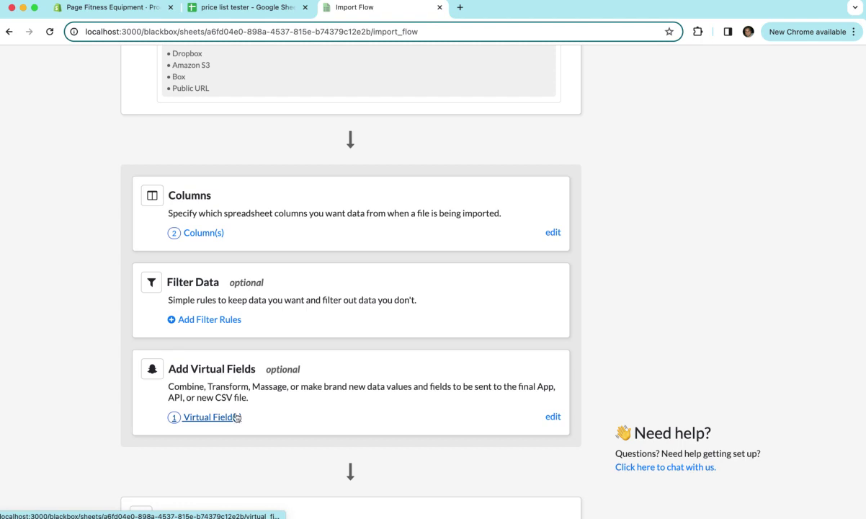
Step: Check the price list sheet and the catalog name in Shopify's Products and pricing page, returning to EasyCSV's import data flow
{"action": "left_click", "coordinate": [243, 9]}
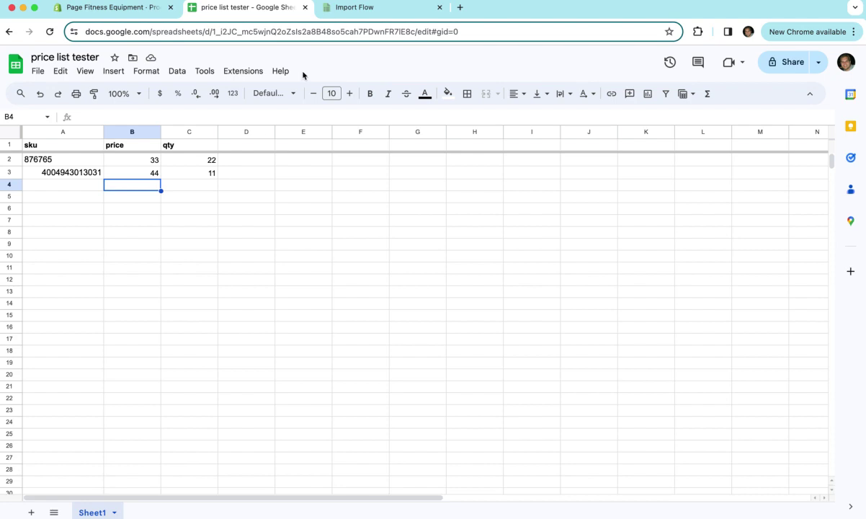
{"action": "left_click", "coordinate": [110, 10]}
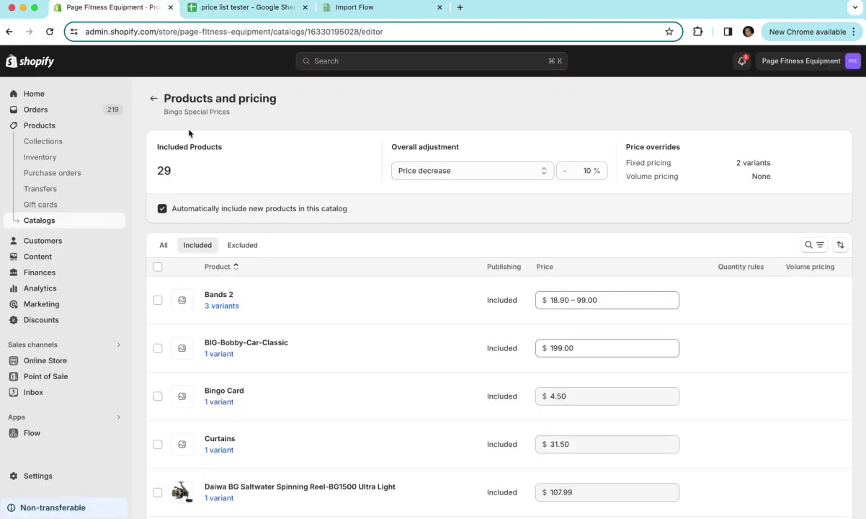
{"action": "left_click_drag", "start_coordinate": [170, 115], "coordinate": [304, 129]}
{"action": "left_click", "coordinate": [352, 9]}
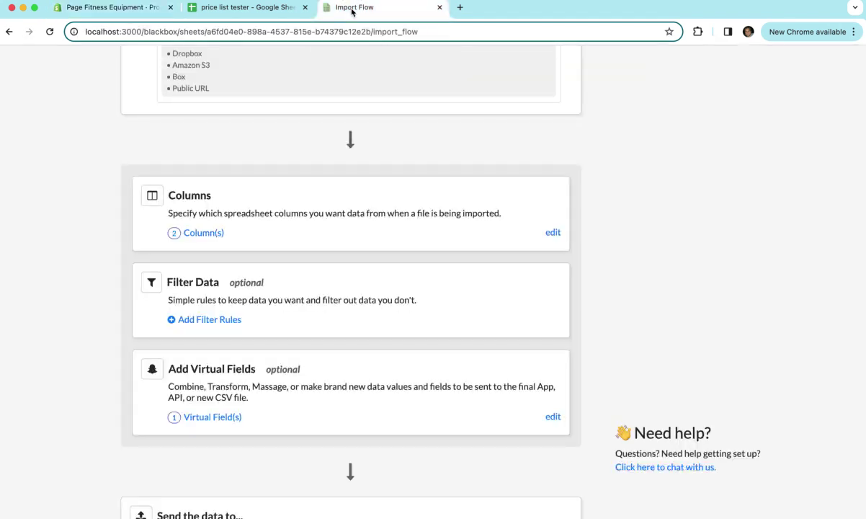
Step: Start a new virtual field with the output key price_list
{"action": "left_click", "coordinate": [197, 418]}
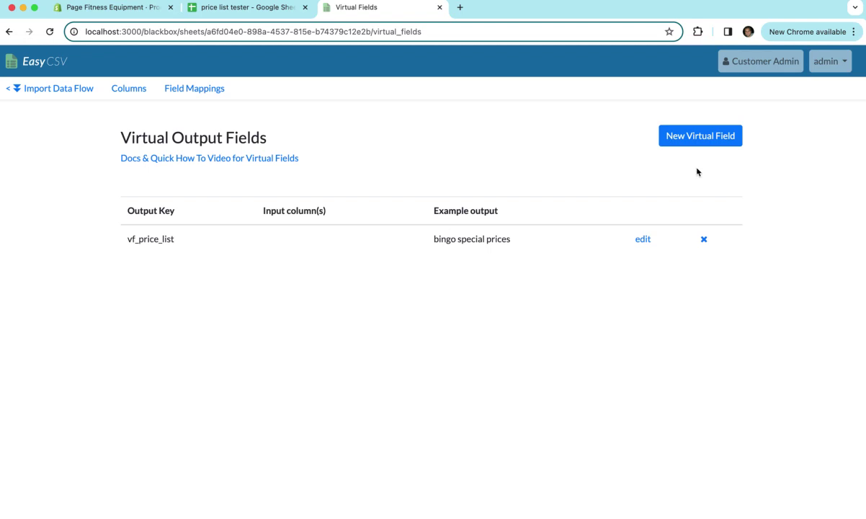
{"action": "left_click", "coordinate": [699, 148]}
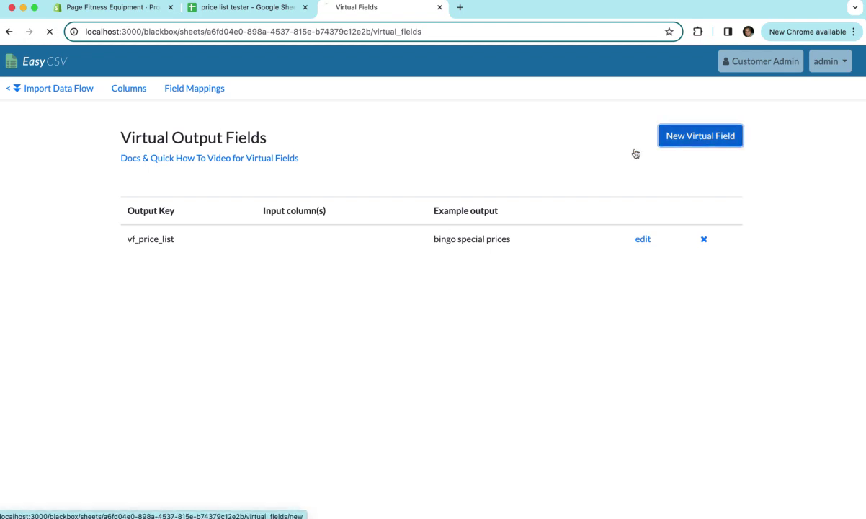
{"action": "left_click", "coordinate": [224, 207]}
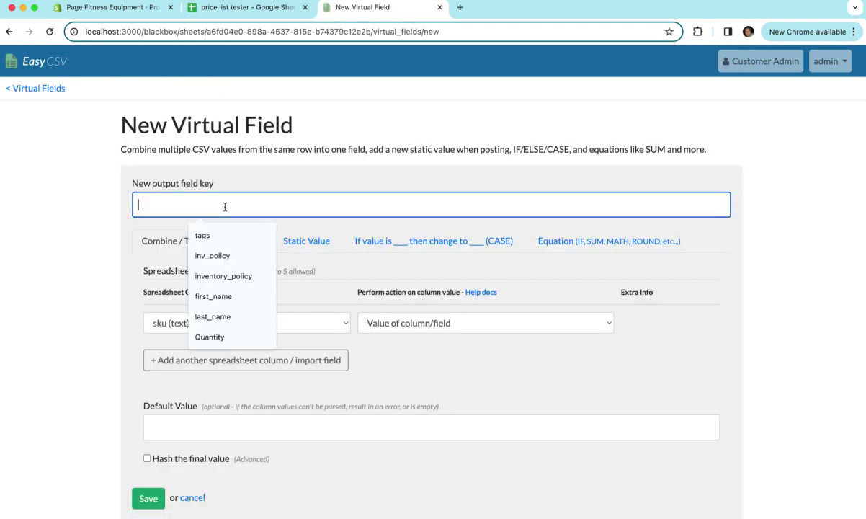
{"action": "type", "text": "price_list"}
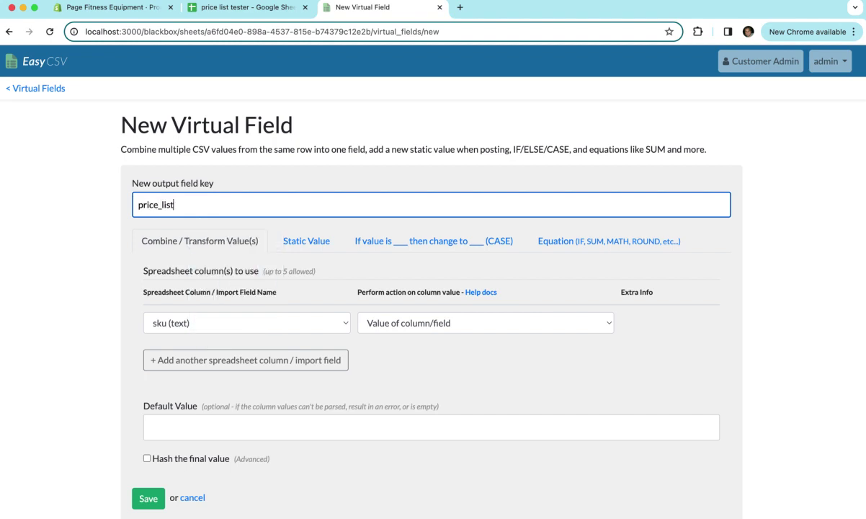
Step: Make the virtual field a static value and fill it with "bingo special prices"
{"action": "left_click", "coordinate": [289, 242]}
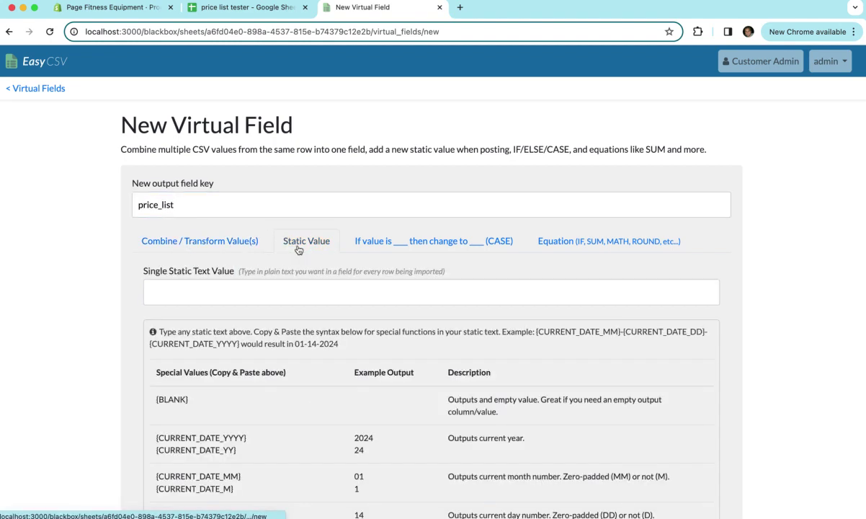
{"action": "left_click", "coordinate": [274, 287]}
{"action": "type", "text": "Bingo"}
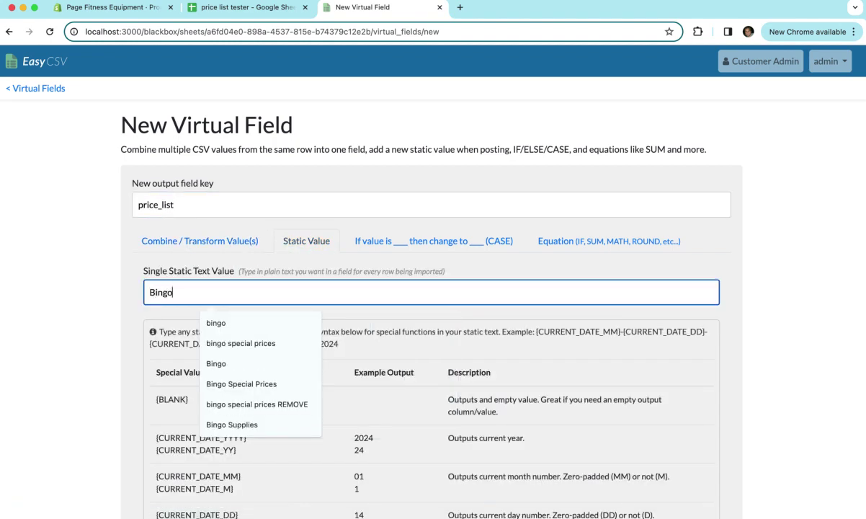
{"action": "left_click", "coordinate": [265, 343]}
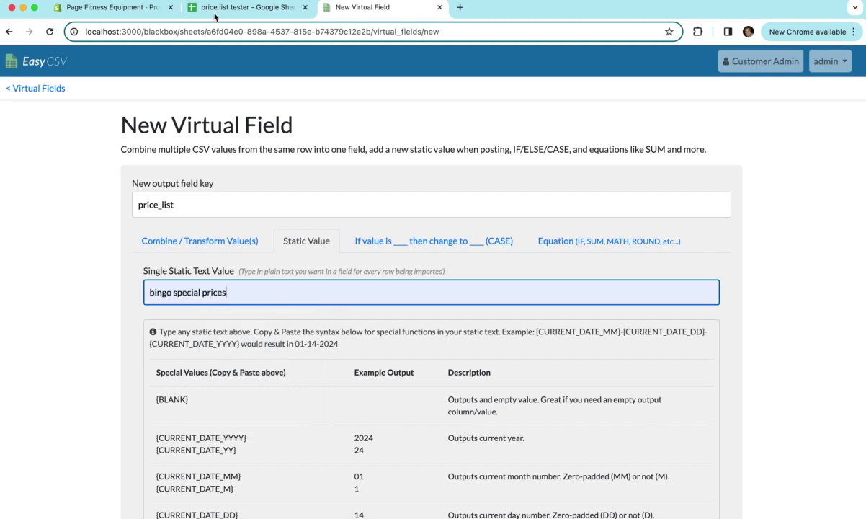
Step: Replace the virtual field's static value with the catalog name Bingo Special Prices, copied from Shopify's Products and pricing page
{"action": "left_click", "coordinate": [115, 9]}
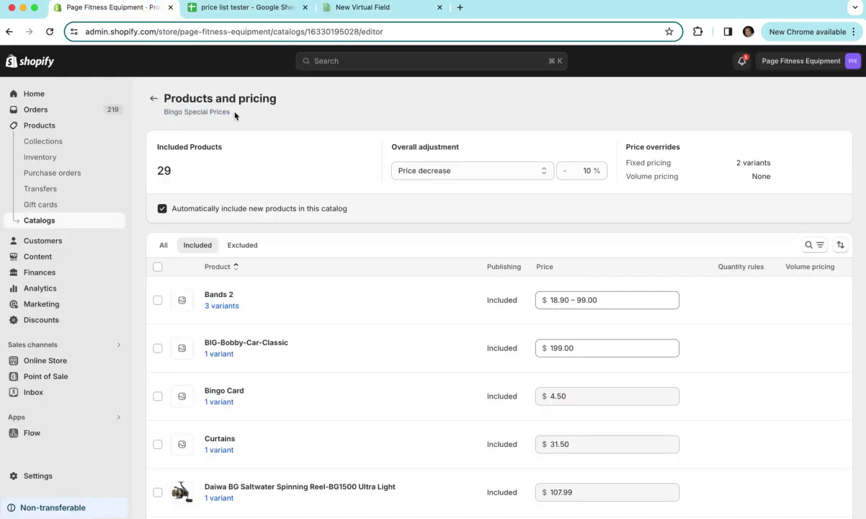
{"action": "left_click_drag", "start_coordinate": [232, 113], "coordinate": [160, 114]}
{"action": "key", "text": "ctrl+c"}
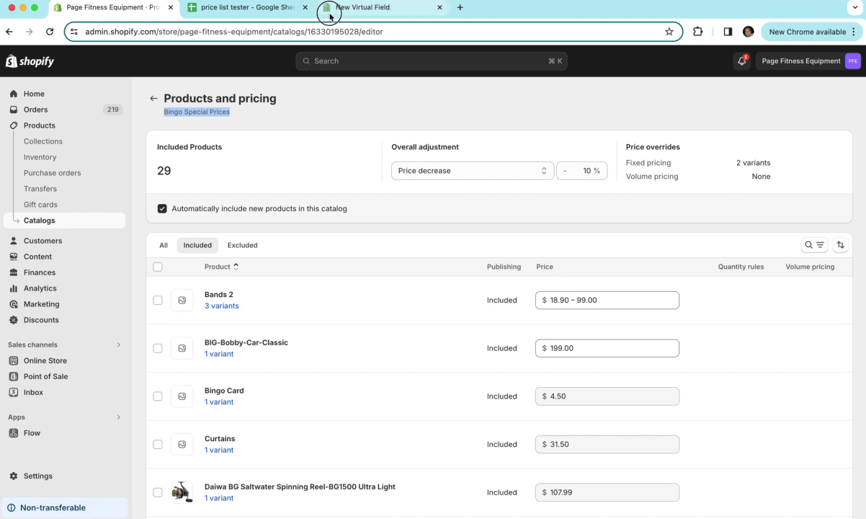
{"action": "left_click", "coordinate": [330, 9]}
{"action": "left_click", "coordinate": [186, 290]}
{"action": "key", "text": "ctrl+a"}
{"action": "key", "text": "ctrl+v"}
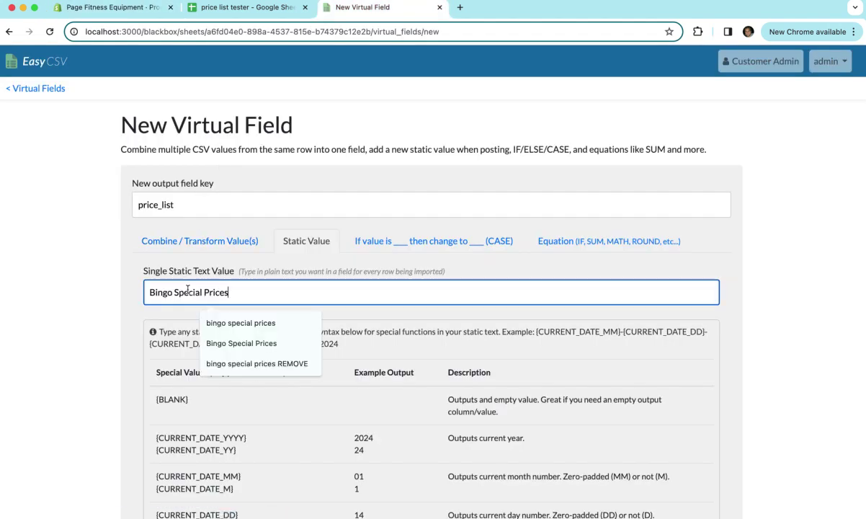
Step: Try the catalog ID from the Shopify page's URL as the static value, and undo the replacement
{"action": "left_click", "coordinate": [118, 8]}
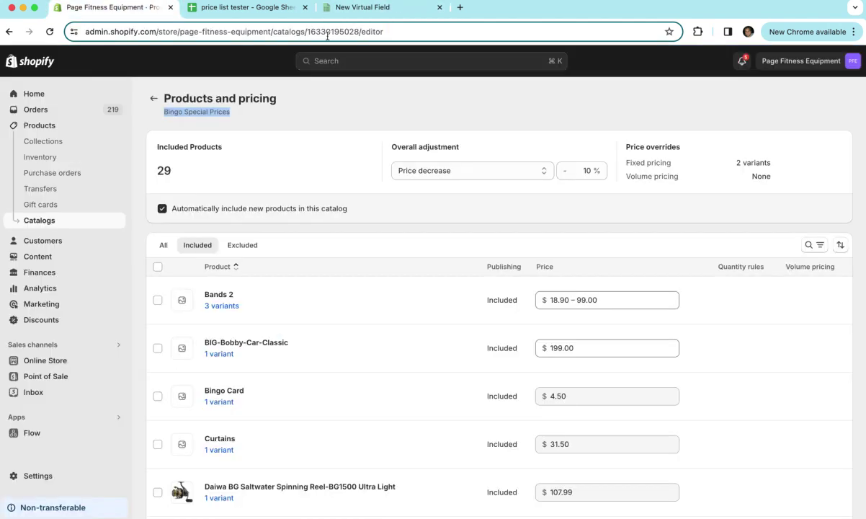
{"action": "double_click", "coordinate": [359, 32]}
{"action": "key", "text": "ctrl+c"}
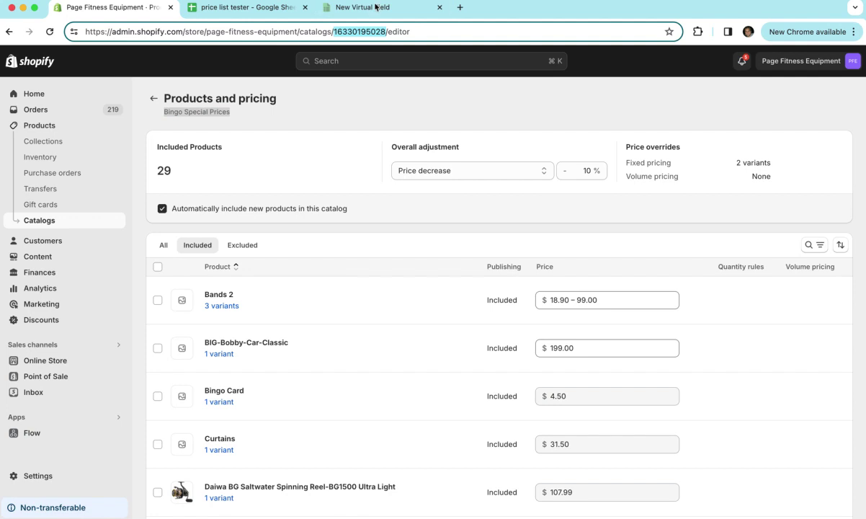
{"action": "left_click", "coordinate": [353, 7]}
{"action": "triple_click", "coordinate": [198, 284]}
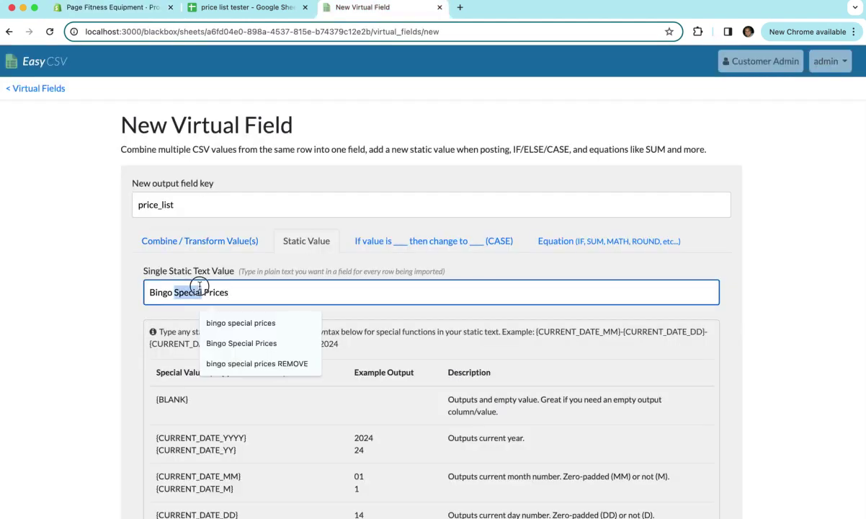
{"action": "key", "text": "ctrl+v"}
{"action": "key", "text": "ctrl+z"}
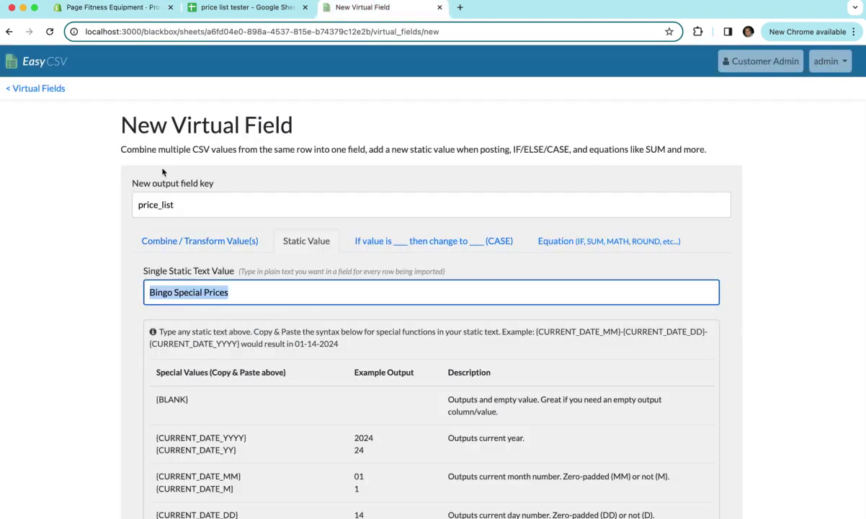
Step: Leave the new virtual field unsaved and check the existing vf_price_list field's output key and static value
{"action": "left_click", "coordinate": [81, 141]}
{"action": "left_click", "coordinate": [35, 92]}
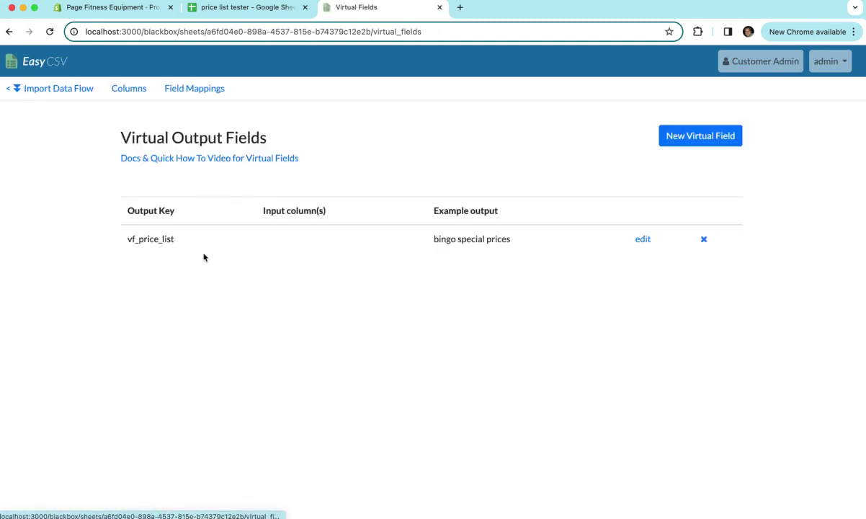
{"action": "left_click", "coordinate": [642, 239]}
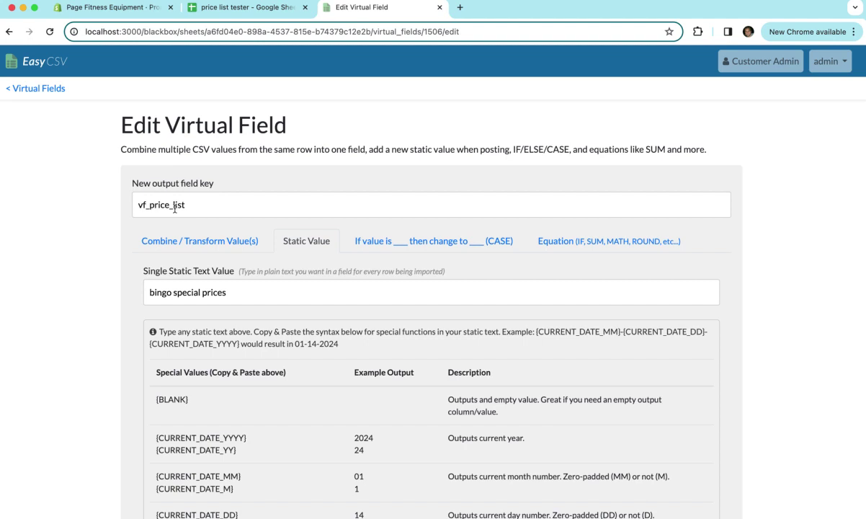
{"action": "double_click", "coordinate": [179, 294]}
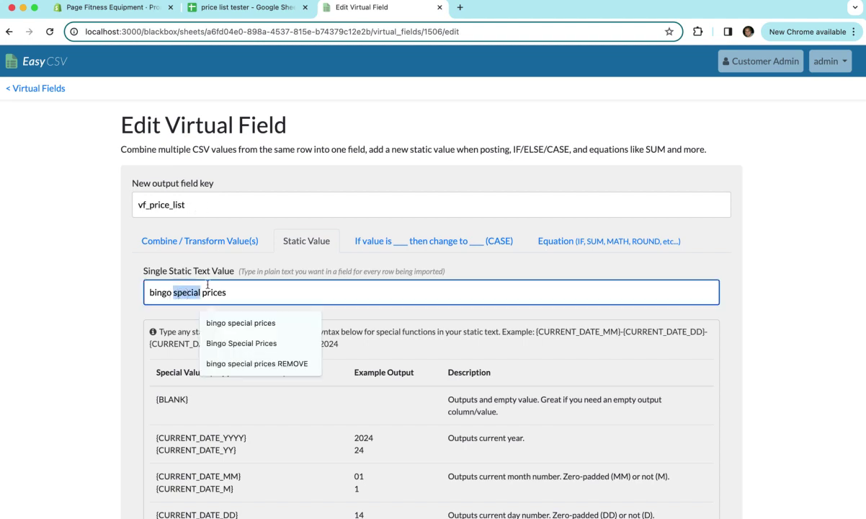
{"action": "key", "text": "Home"}
{"action": "left_click", "coordinate": [40, 88]}
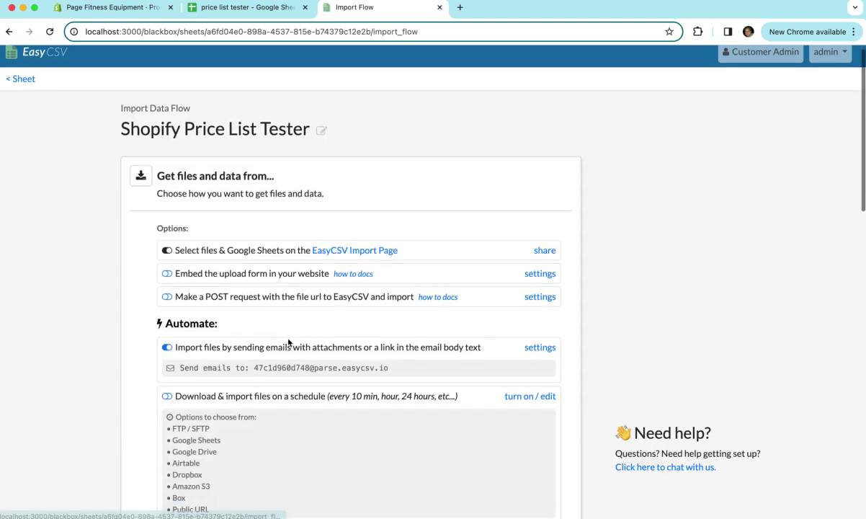
Step: Review the Shopify actions available for the import flow's destination and return to the import data flow without changing the action
{"action": "scroll", "coordinate": [270, 316], "scroll_direction": "down", "scroll_amount": 5}
{"action": "scroll", "coordinate": [217, 467], "scroll_direction": "down", "scroll_amount": 6}
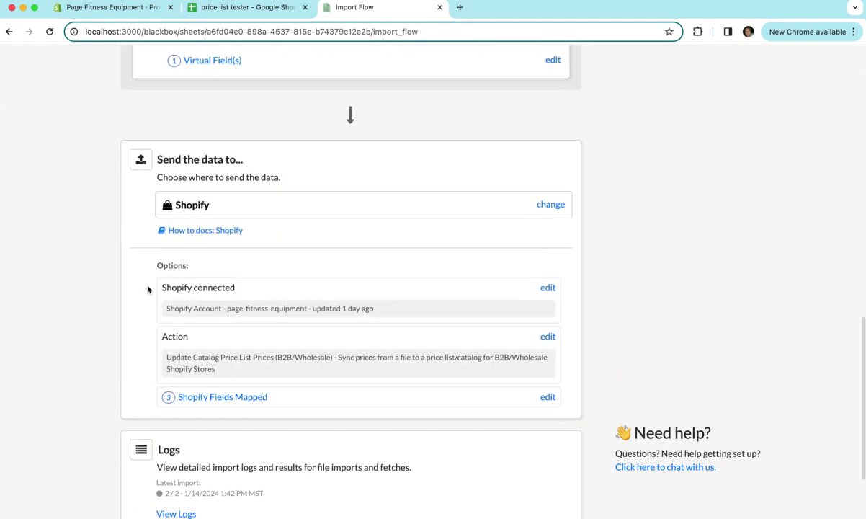
{"action": "left_click", "coordinate": [546, 336]}
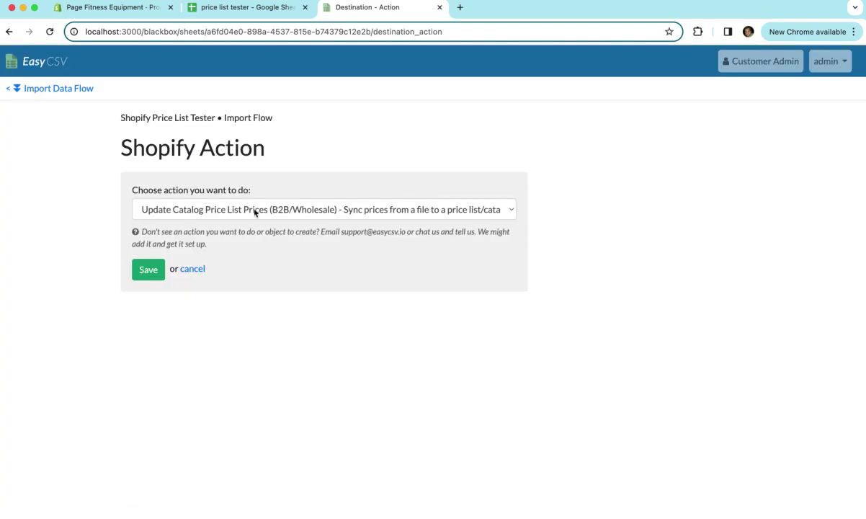
{"action": "left_click", "coordinate": [245, 210]}
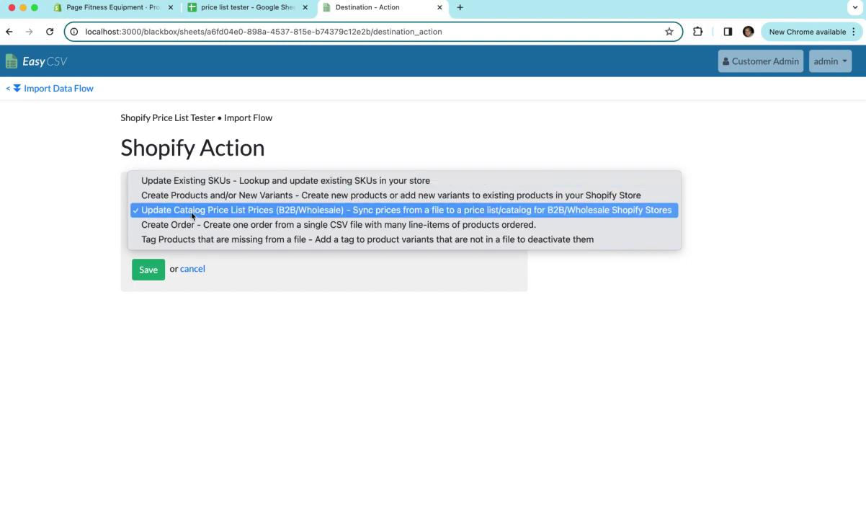
{"action": "left_click", "coordinate": [56, 200]}
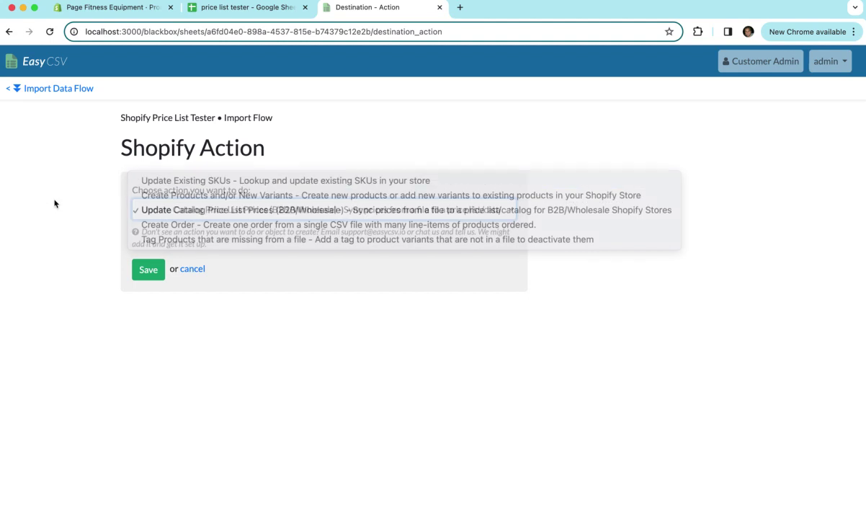
{"action": "left_click", "coordinate": [52, 89]}
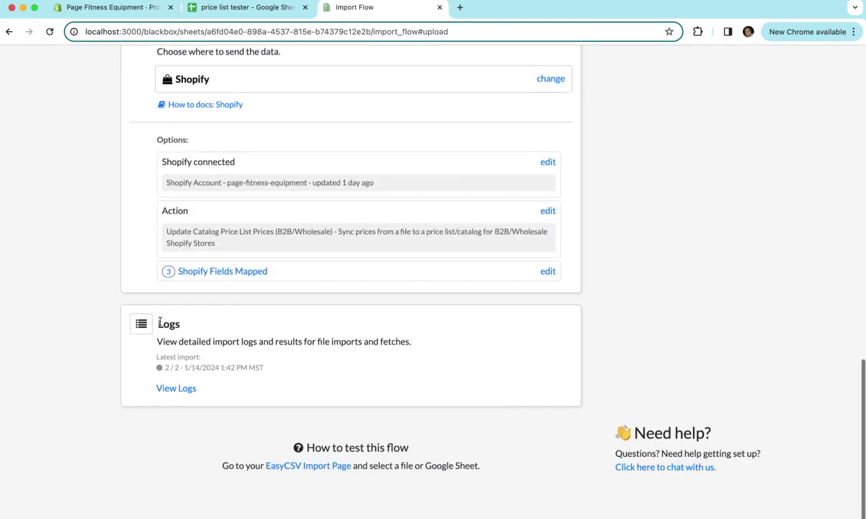
Step: Check the connected Shopify account, open the Shopify field mappings and inspect the source choices for the SKU field
{"action": "left_click_drag", "start_coordinate": [340, 256], "coordinate": [217, 255]}
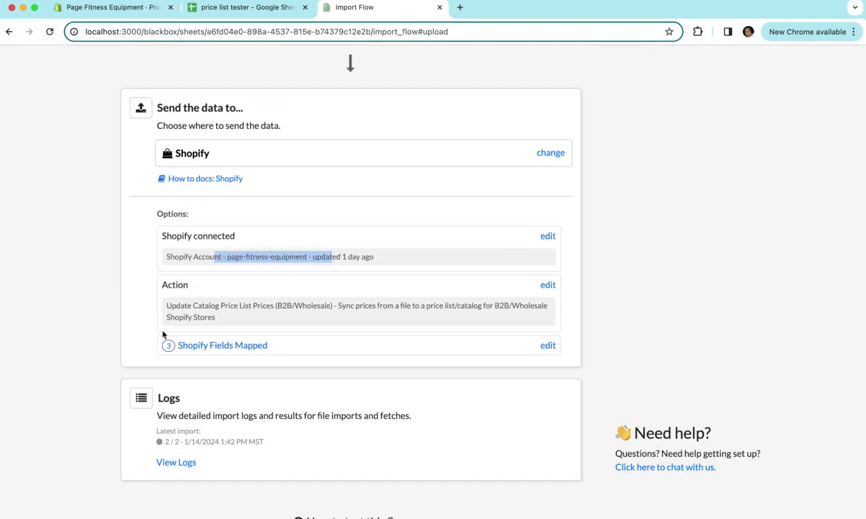
{"action": "left_click", "coordinate": [124, 337]}
{"action": "left_click", "coordinate": [222, 345]}
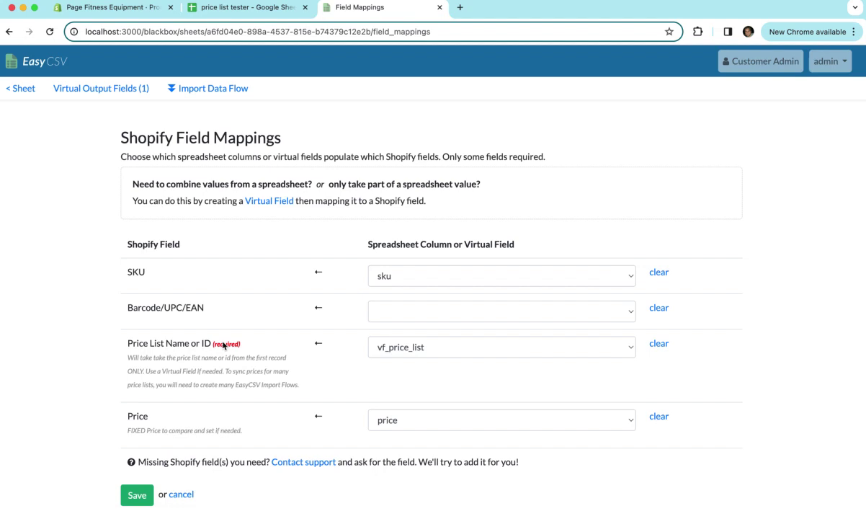
{"action": "left_click_drag", "start_coordinate": [139, 272], "coordinate": [148, 343]}
{"action": "left_click", "coordinate": [335, 274]}
{"action": "left_click", "coordinate": [376, 276]}
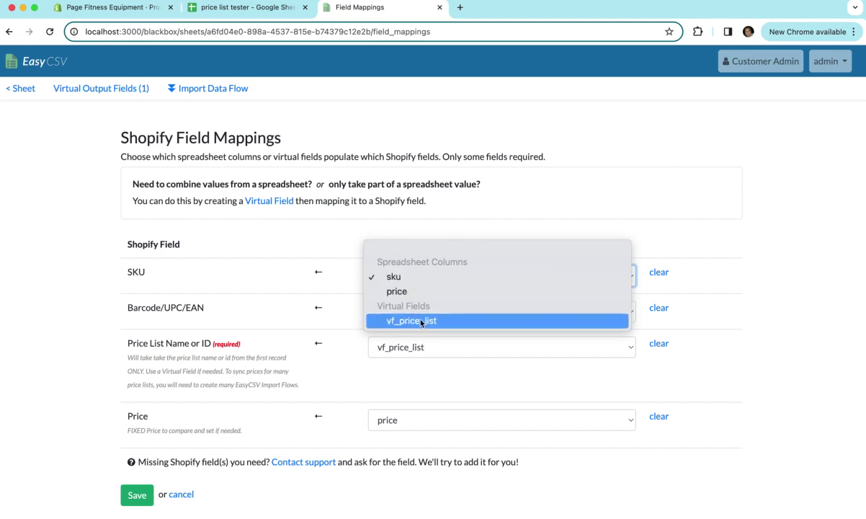
{"action": "left_click", "coordinate": [359, 284]}
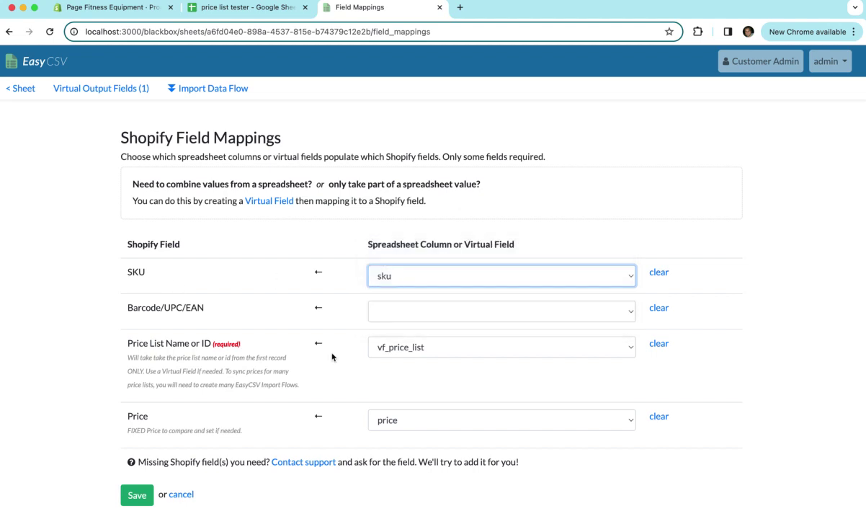
Step: Inspect the source choices for the Price List Name or ID and Price fields in the Shopify field mappings
{"action": "left_click", "coordinate": [394, 353]}
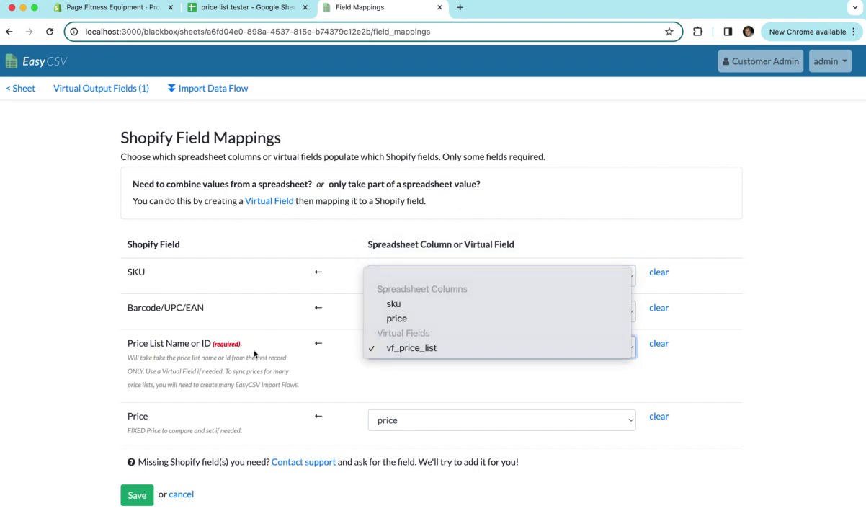
{"action": "left_click", "coordinate": [128, 336]}
{"action": "left_click_drag", "start_coordinate": [121, 333], "coordinate": [171, 351]}
{"action": "left_click", "coordinate": [172, 350]}
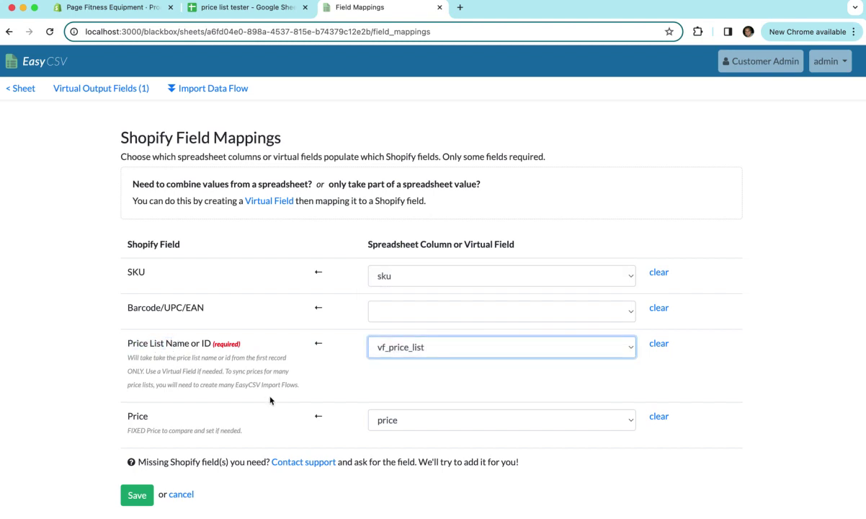
{"action": "left_click", "coordinate": [461, 428]}
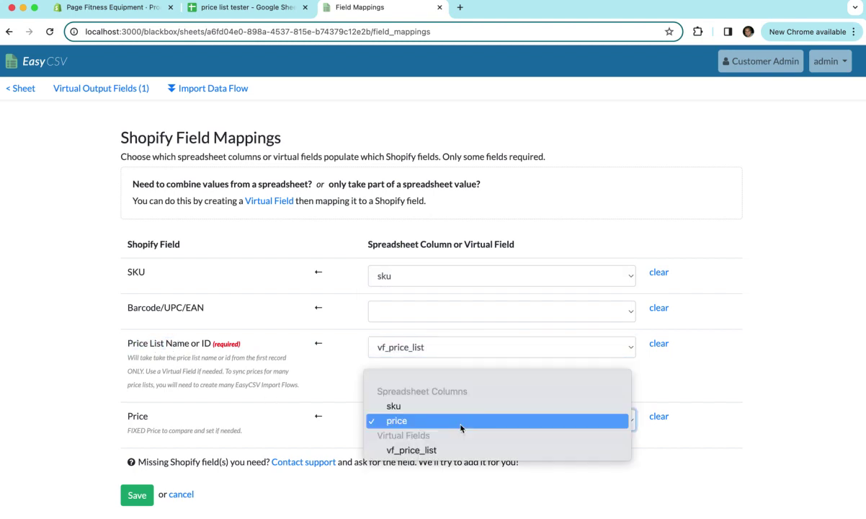
{"action": "left_click", "coordinate": [153, 378]}
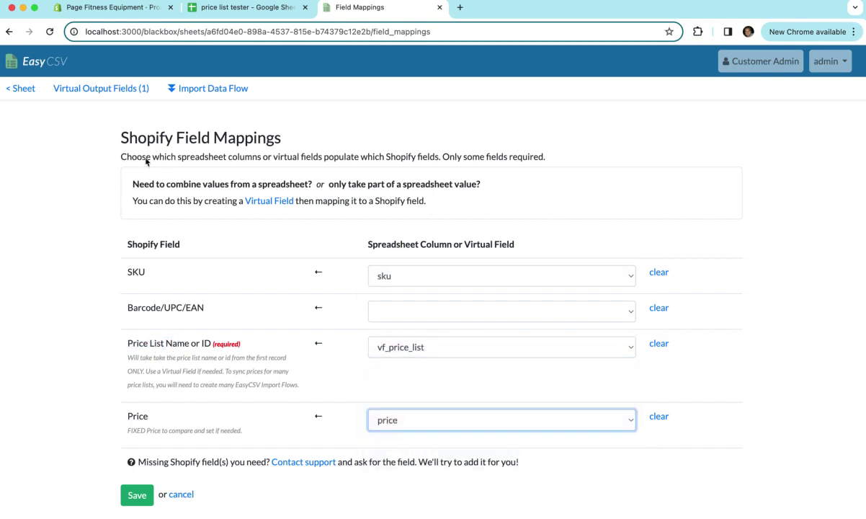
Step: Start another virtual field with the output key massaged_price
{"action": "left_click", "coordinate": [111, 90]}
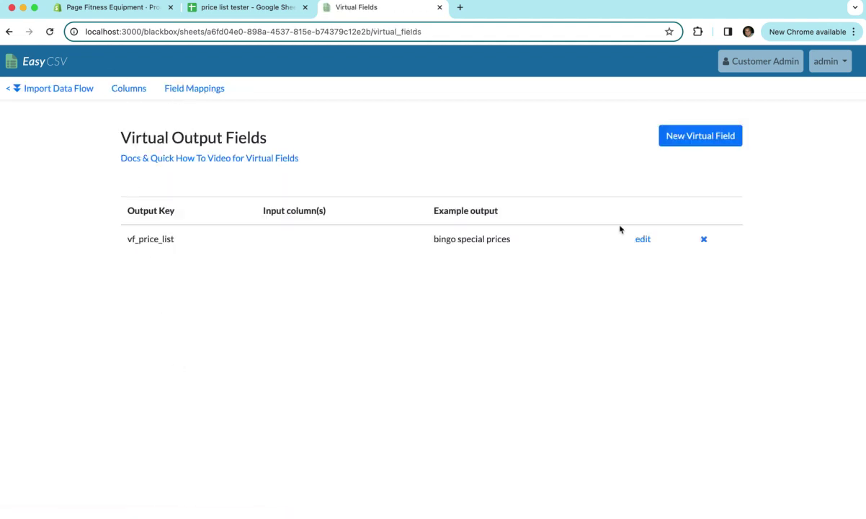
{"action": "left_click", "coordinate": [684, 139]}
{"action": "left_click", "coordinate": [163, 204]}
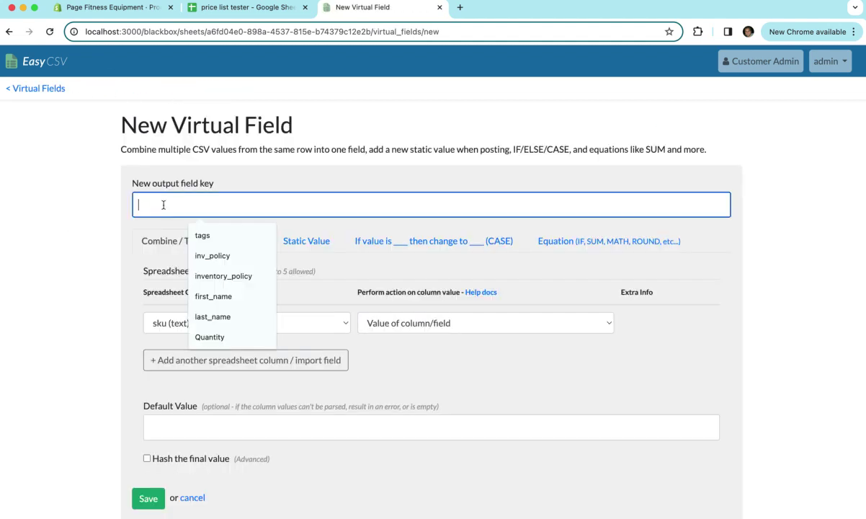
{"action": "type", "text": "vf_pric"}
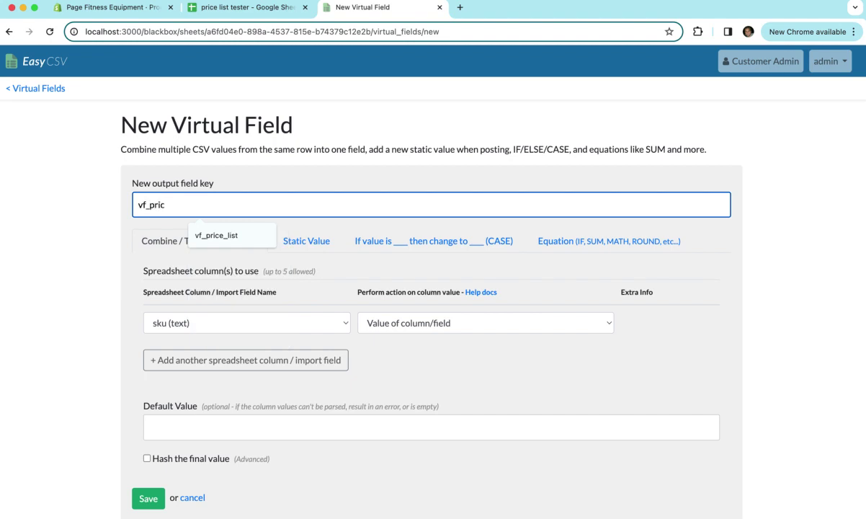
{"action": "key", "text": "BackSpace"}
{"action": "key", "text": "BackSpace"}
{"action": "key", "text": "BackSpace"}
{"action": "key", "text": "BackSpace"}
{"action": "type", "text": "massa"}
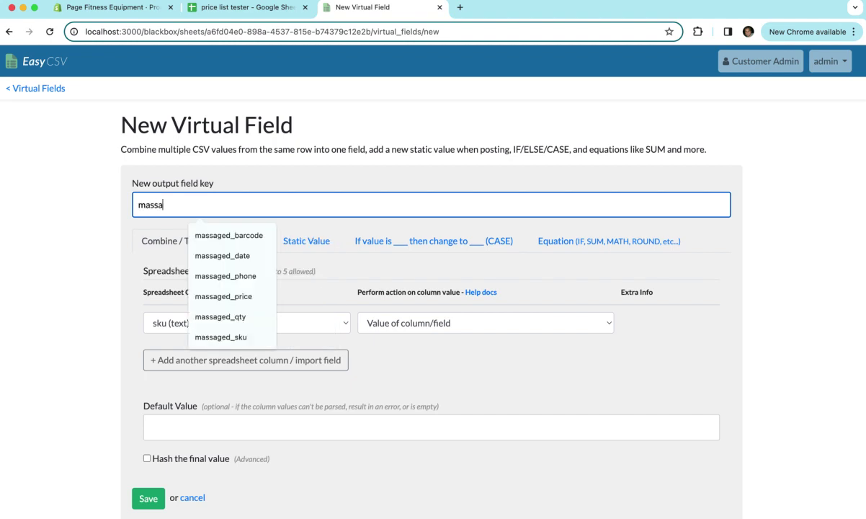
{"action": "type", "text": "ged_price"}
{"action": "left_click", "coordinate": [68, 259]}
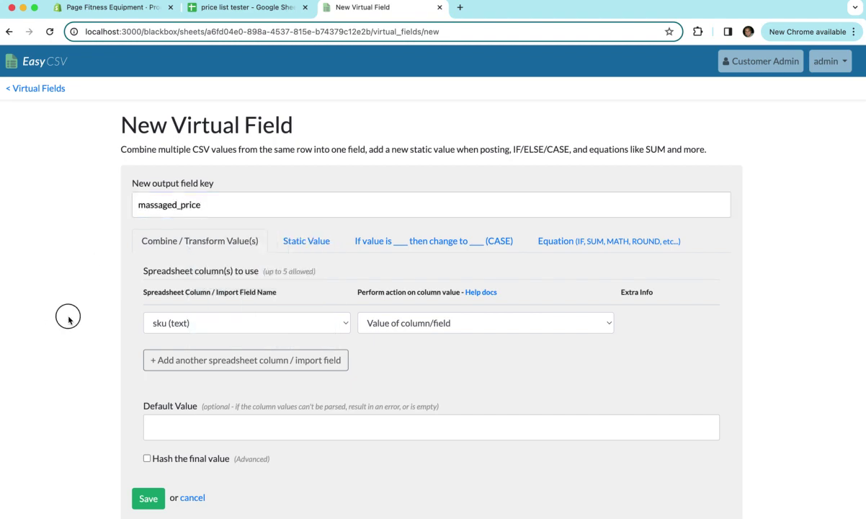
Step: Base the virtual field on the price column, multiplying its value by 1.2 and rounding the result to 2 decimals
{"action": "left_click", "coordinate": [179, 326]}
{"action": "left_click", "coordinate": [179, 337]}
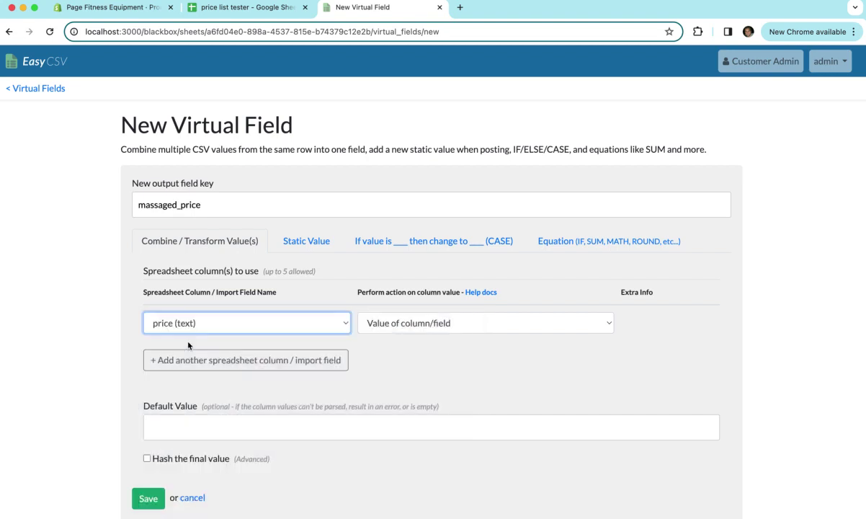
{"action": "left_click", "coordinate": [371, 325]}
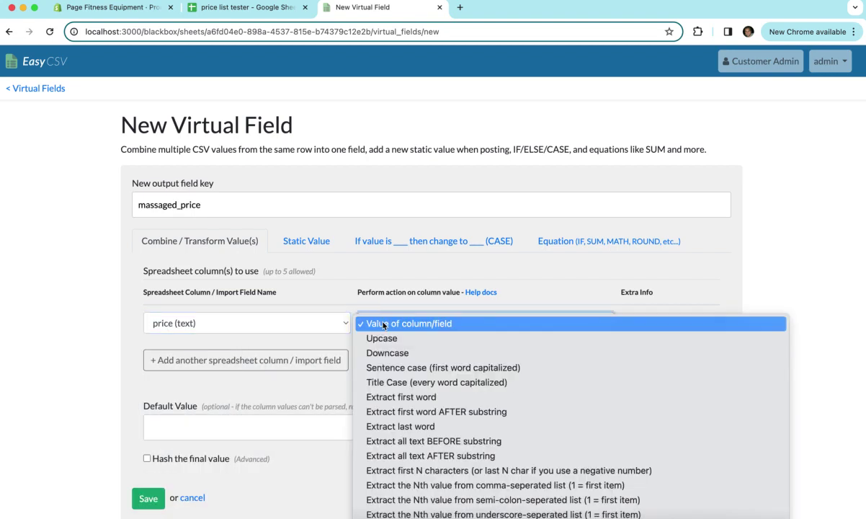
{"action": "scroll", "coordinate": [404, 384], "scroll_direction": "down", "scroll_amount": 10}
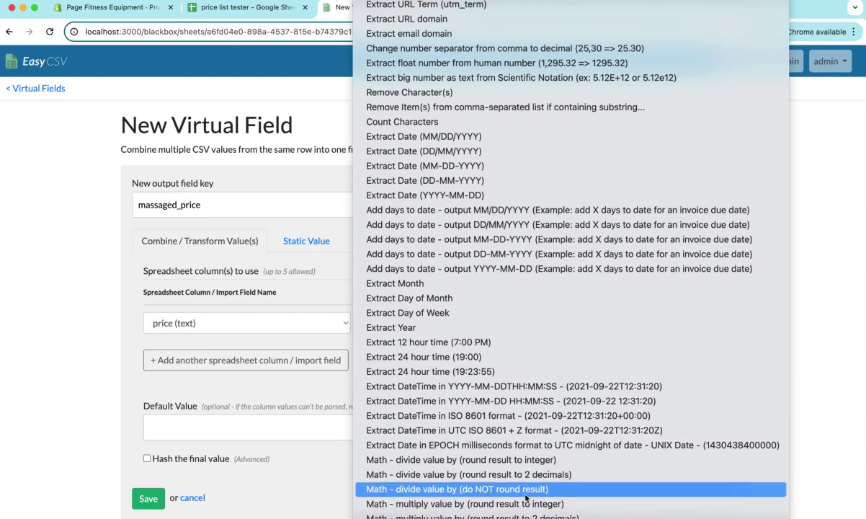
{"action": "key", "text": "Escape"}
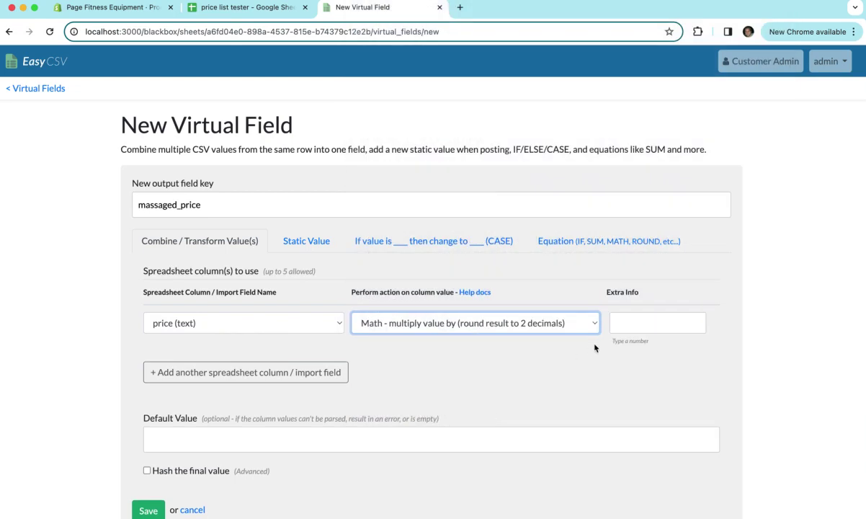
{"action": "left_click", "coordinate": [621, 326]}
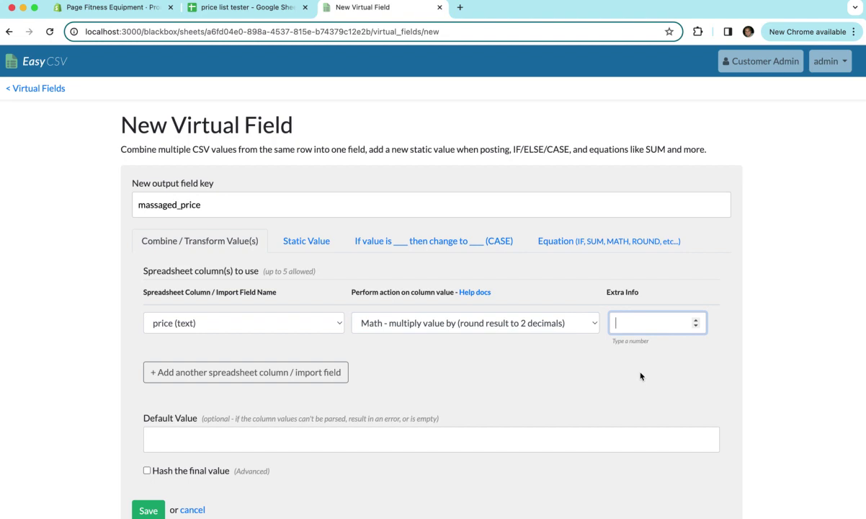
{"action": "type", "text": "1.2"}
Step: Try the Remove Character(s) action on the price column with $ and with Eur, and leave the new virtual field unsaved
{"action": "left_click", "coordinate": [435, 330]}
{"action": "scroll", "coordinate": [435, 330], "scroll_direction": "up", "scroll_amount": 10}
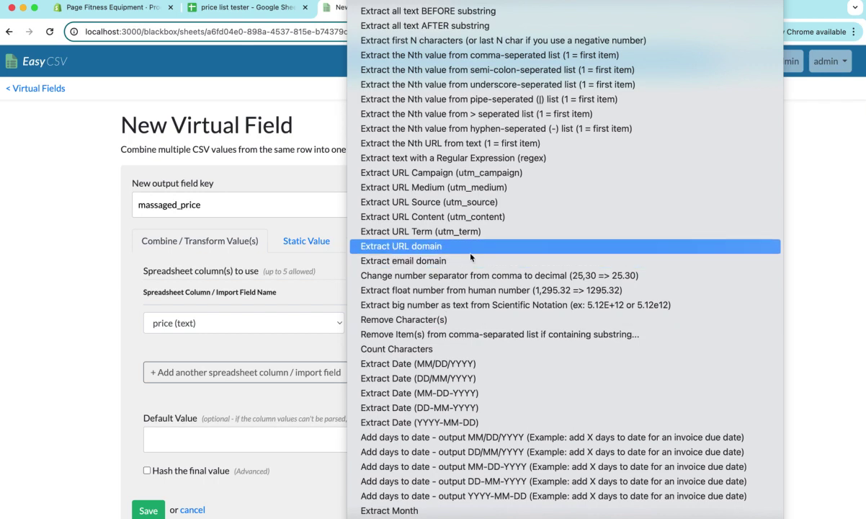
{"action": "left_click", "coordinate": [463, 324]}
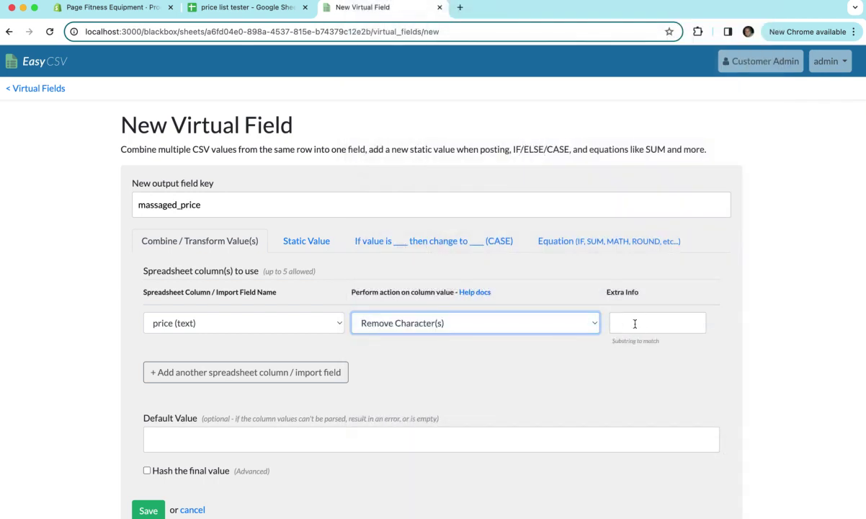
{"action": "left_click", "coordinate": [634, 323]}
{"action": "type", "text": "$"}
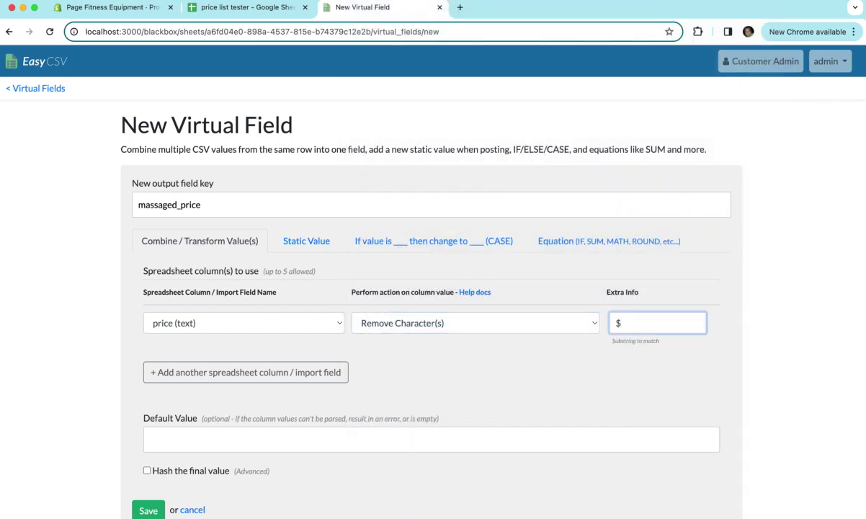
{"action": "key", "text": "BackSpace"}
{"action": "type", "text": "Eur"}
{"action": "key", "text": "BackSpace"}
{"action": "key", "text": "BackSpace"}
{"action": "key", "text": "BackSpace"}
{"action": "left_click", "coordinate": [62, 90]}
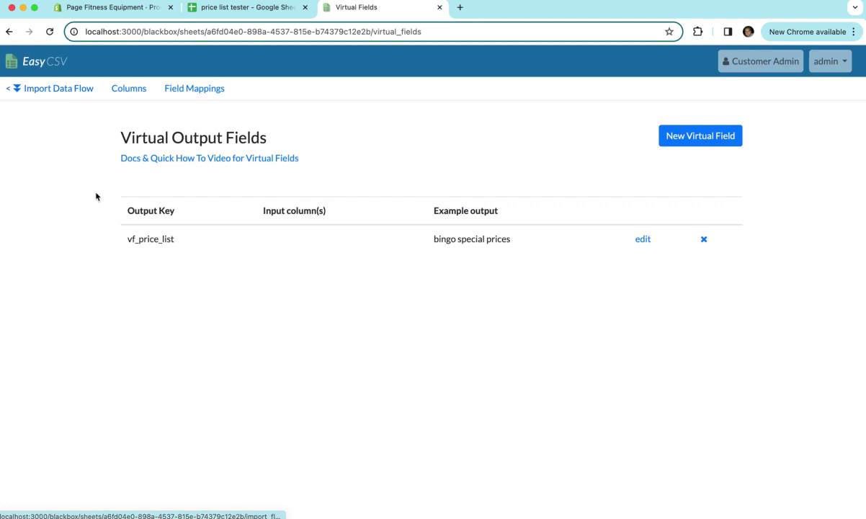
Step: Review the Shopify field mappings from the import data flow and go to the sheet's import page
{"action": "left_click", "coordinate": [65, 94]}
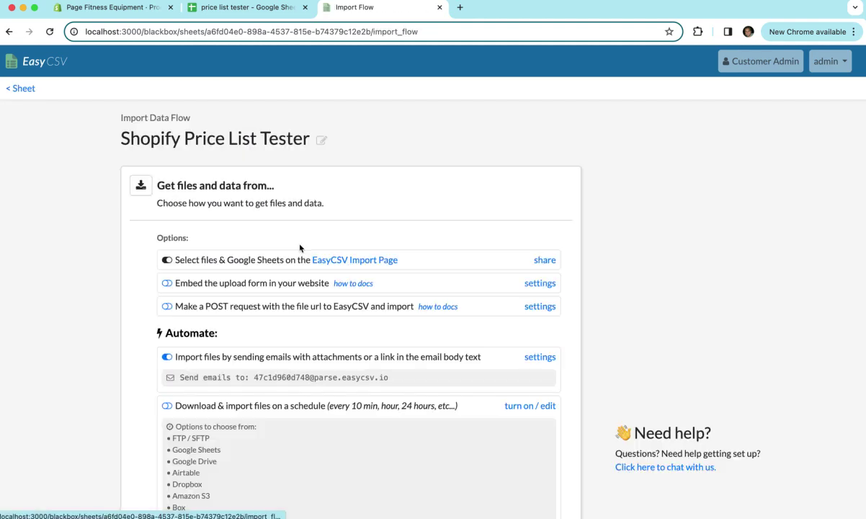
{"action": "scroll", "coordinate": [303, 247], "scroll_direction": "down", "scroll_amount": 15}
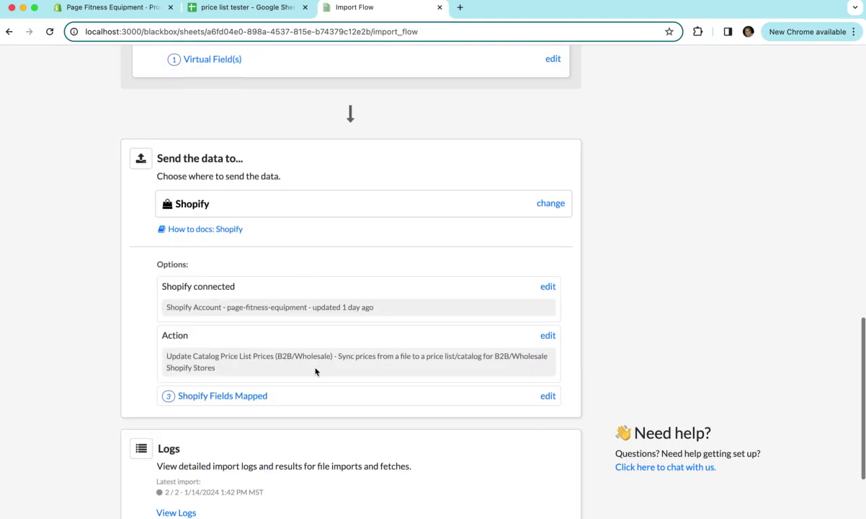
{"action": "left_click", "coordinate": [208, 396]}
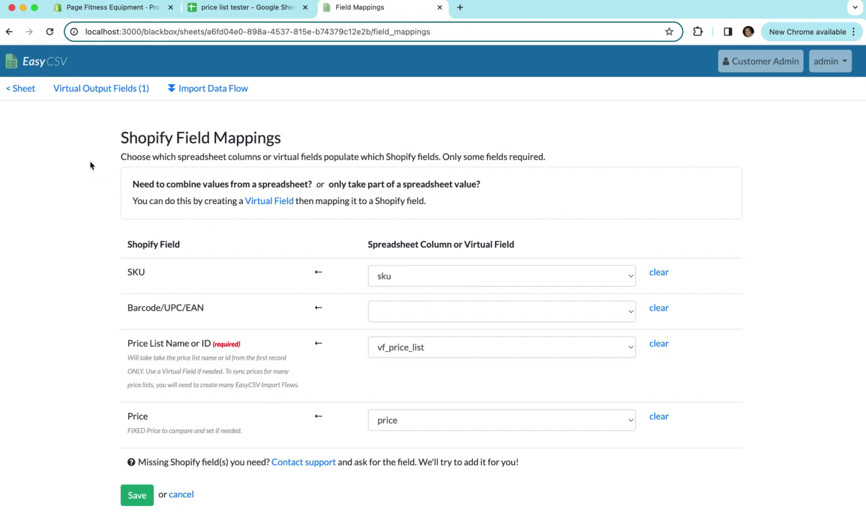
{"action": "left_click", "coordinate": [15, 87]}
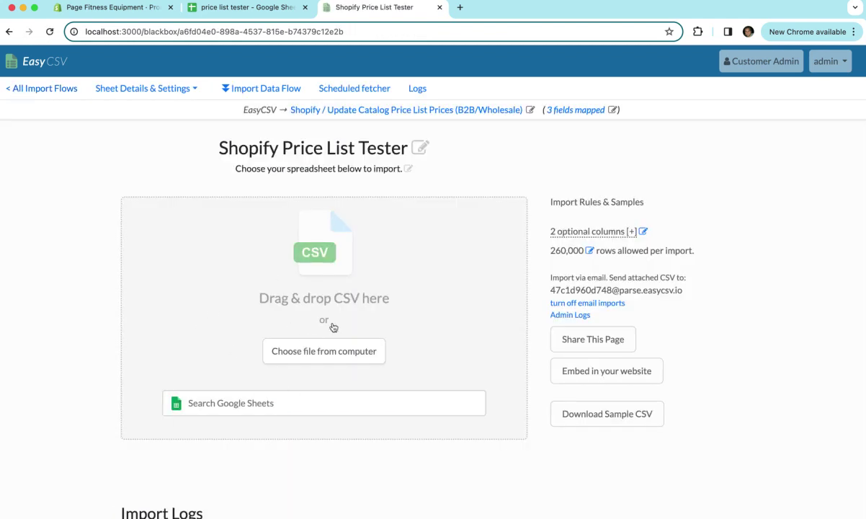
Step: Check the price list tester spreadsheet, search Google Sheets for "price list" on the import page and import that sheet
{"action": "left_click", "coordinate": [238, 7]}
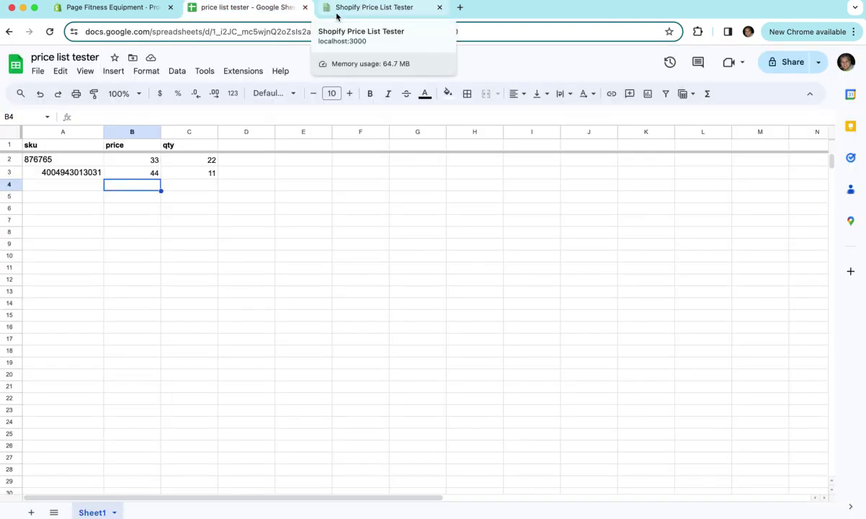
{"action": "left_click", "coordinate": [336, 9]}
{"action": "left_click", "coordinate": [251, 401]}
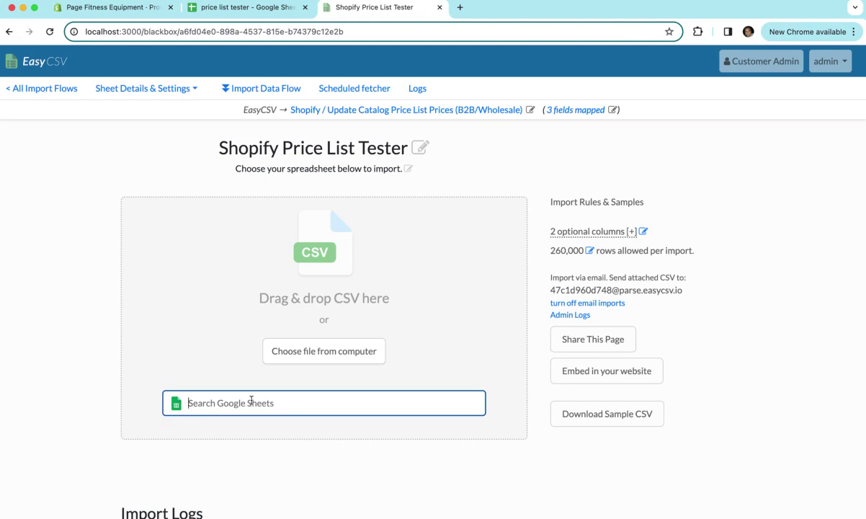
{"action": "type", "text": "price list"}
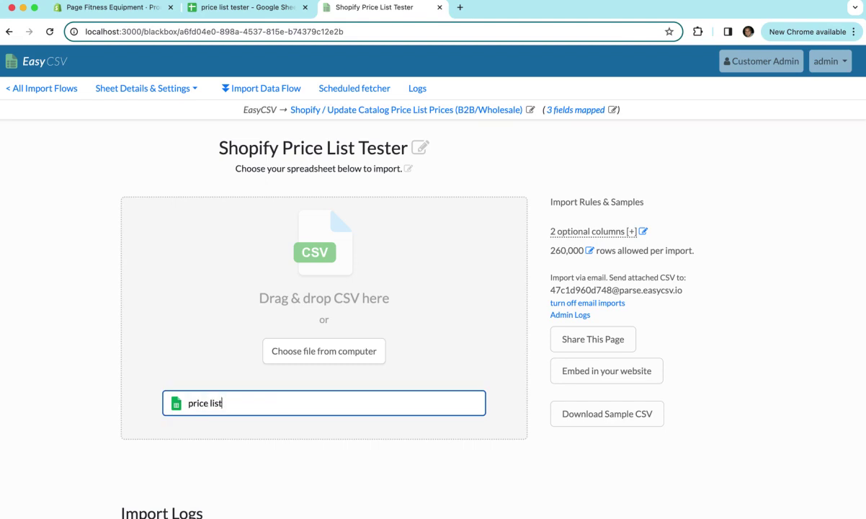
{"action": "left_click", "coordinate": [259, 422]}
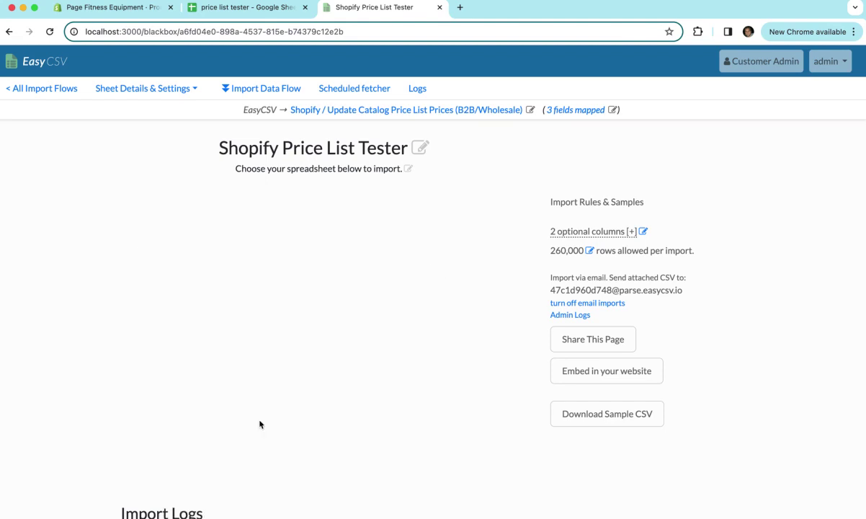
{"action": "left_click", "coordinate": [477, 255]}
{"action": "left_click", "coordinate": [478, 256]}
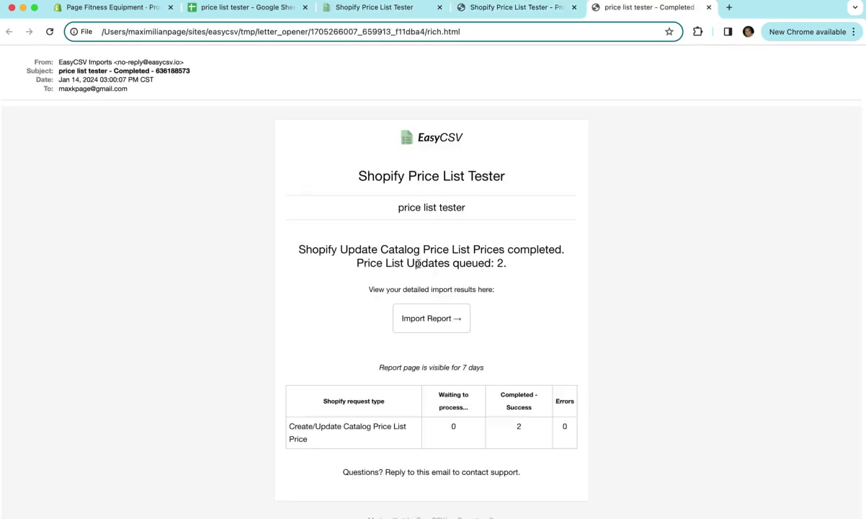
Step: Compare the queued and completed import notification e-mails and return to the EasyCSV import page
{"action": "left_click", "coordinate": [517, 9]}
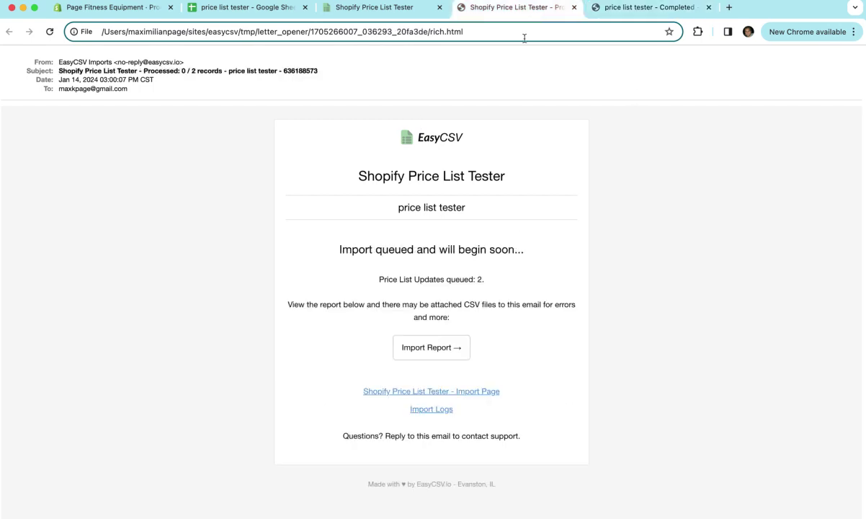
{"action": "left_click", "coordinate": [602, 10]}
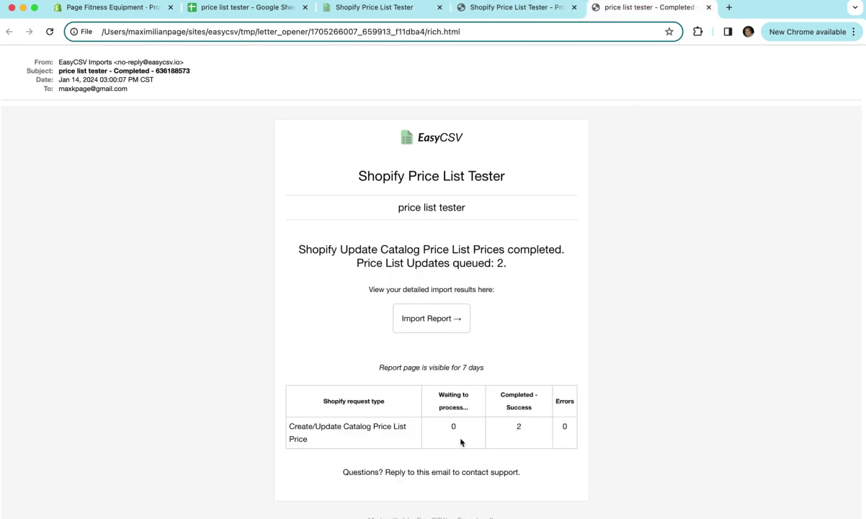
{"action": "left_click", "coordinate": [396, 10]}
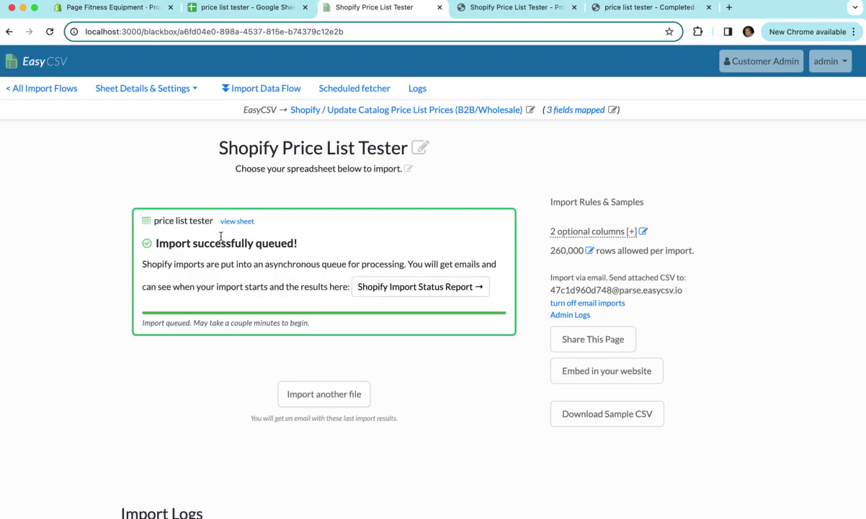
Step: Reload the import page, open the latest import's Shopify status report and check its completed count
{"action": "left_click", "coordinate": [49, 32]}
{"action": "scroll", "coordinate": [115, 335], "scroll_direction": "down", "scroll_amount": 3}
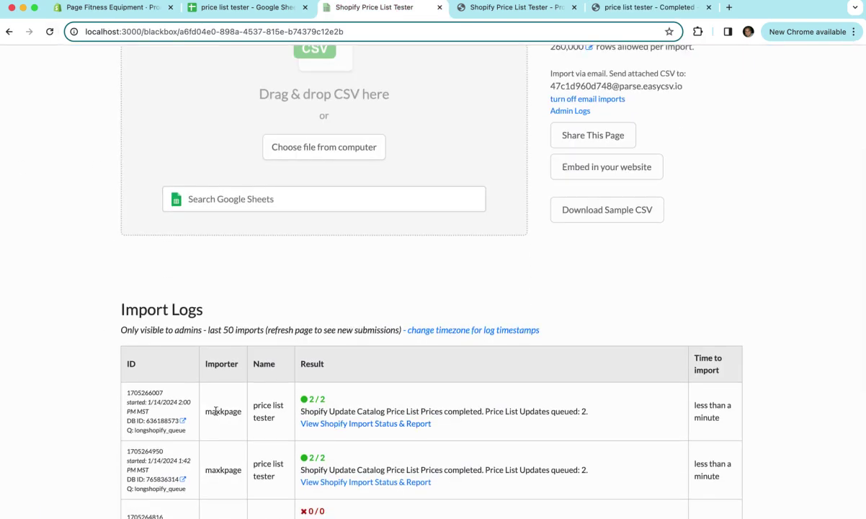
{"action": "left_click", "coordinate": [335, 424]}
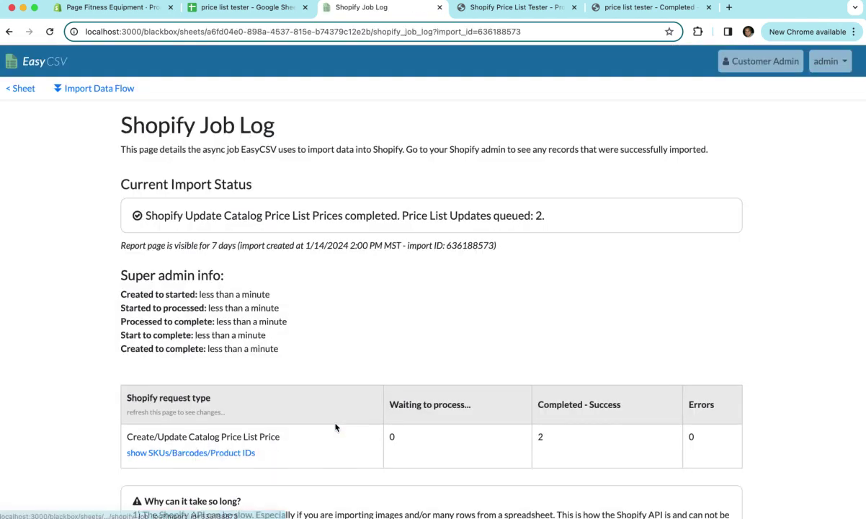
{"action": "double_click", "coordinate": [540, 436]}
Step: Show the updated SKUs in the Shopify job log and examine the data sent for both SKUs
{"action": "left_click", "coordinate": [135, 453]}
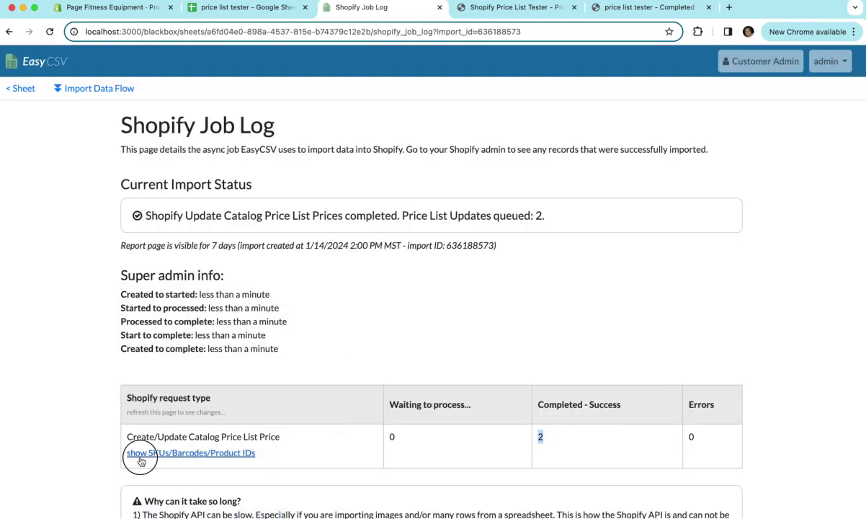
{"action": "scroll", "coordinate": [96, 446], "scroll_direction": "down", "scroll_amount": 1}
{"action": "scroll", "coordinate": [216, 425], "scroll_direction": "down", "scroll_amount": 2}
{"action": "left_click", "coordinate": [333, 403]}
{"action": "scroll", "coordinate": [324, 418], "scroll_direction": "down", "scroll_amount": 1}
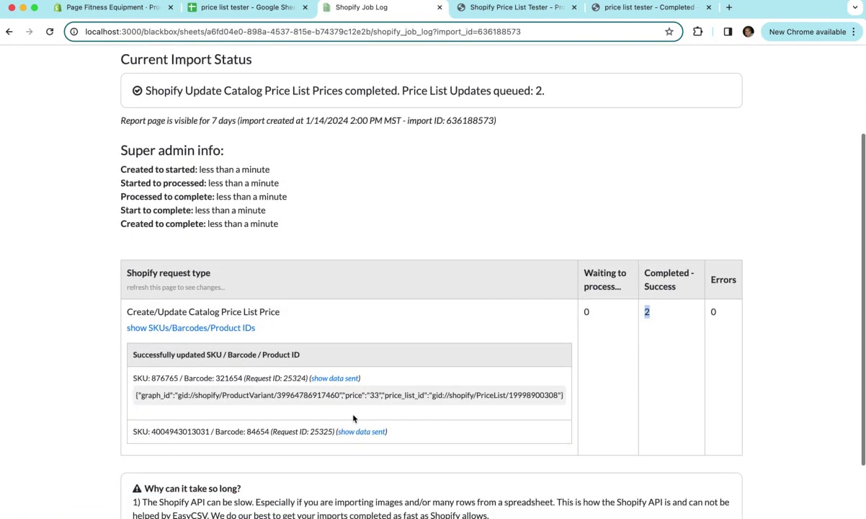
{"action": "left_click_drag", "start_coordinate": [381, 396], "coordinate": [408, 395]}
{"action": "left_click", "coordinate": [381, 431]}
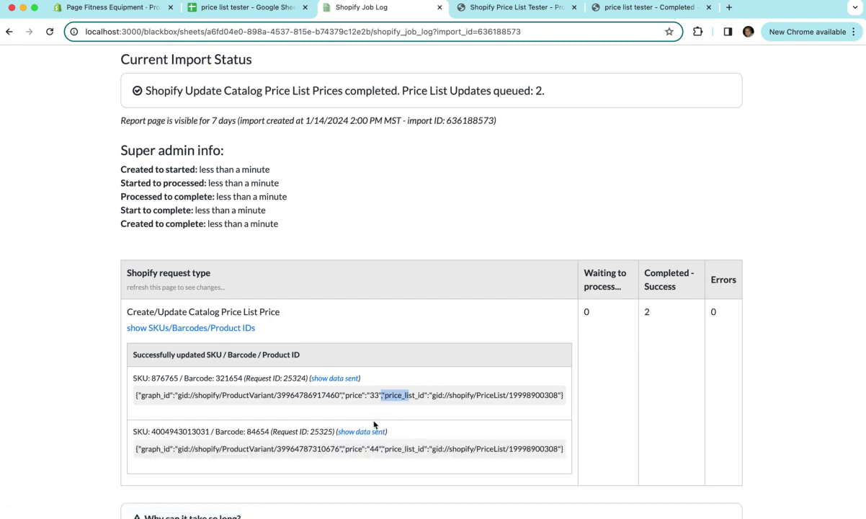
{"action": "scroll", "coordinate": [373, 421], "scroll_direction": "up", "scroll_amount": 1}
{"action": "scroll", "coordinate": [373, 422], "scroll_direction": "up", "scroll_amount": 3}
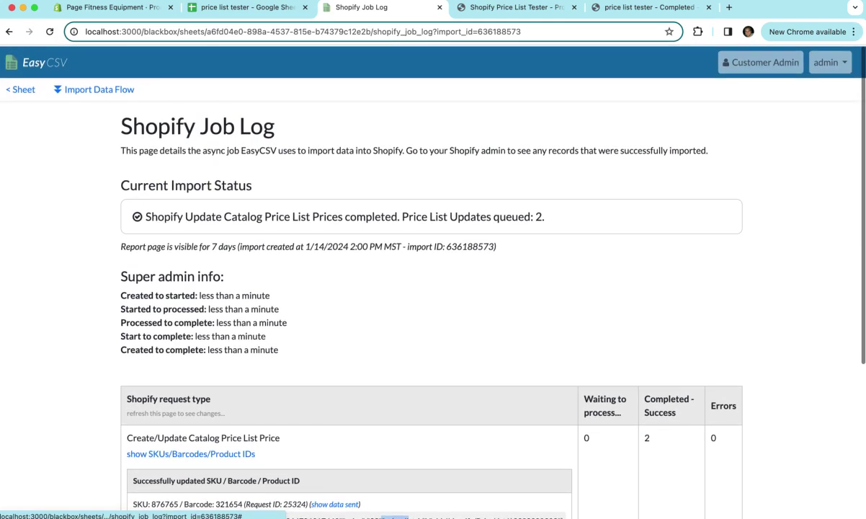
Step: Try turning off e-mailed import results to the person importing in the sheet's notification settings, and leave without saving
{"action": "left_click", "coordinate": [21, 88]}
{"action": "left_click", "coordinate": [147, 90]}
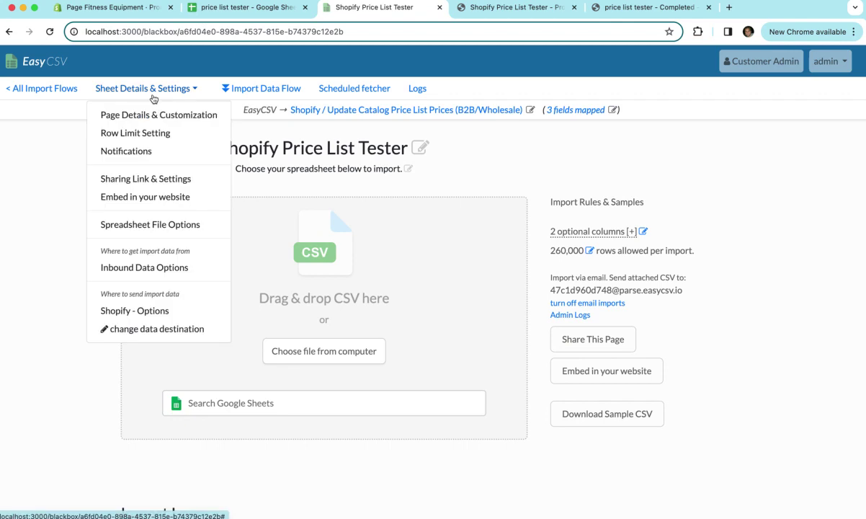
{"action": "left_click", "coordinate": [140, 149]}
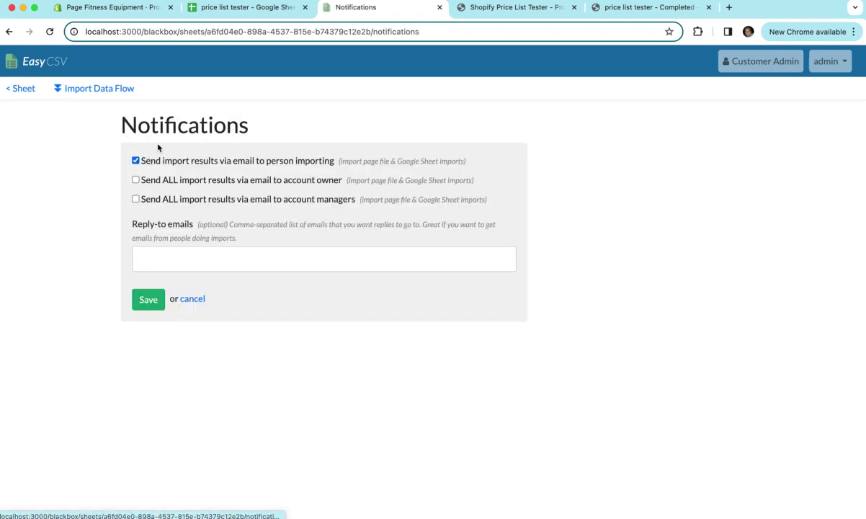
{"action": "left_click", "coordinate": [162, 163]}
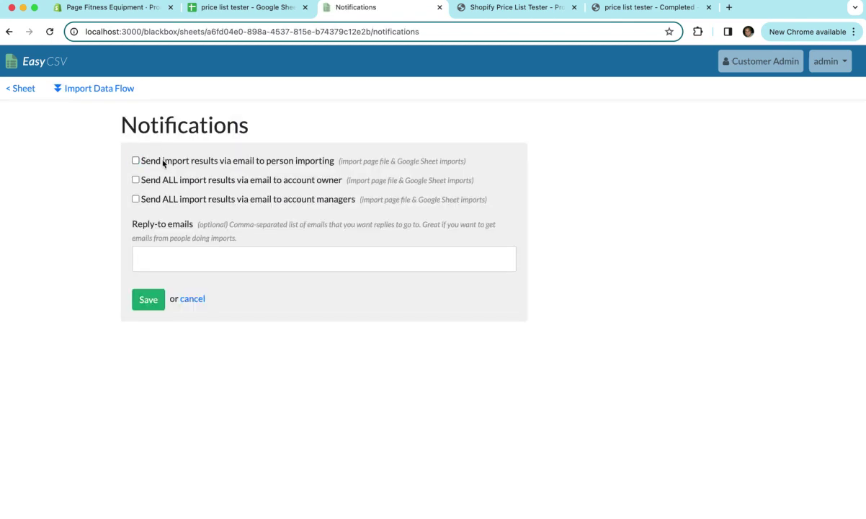
{"action": "left_click", "coordinate": [23, 89]}
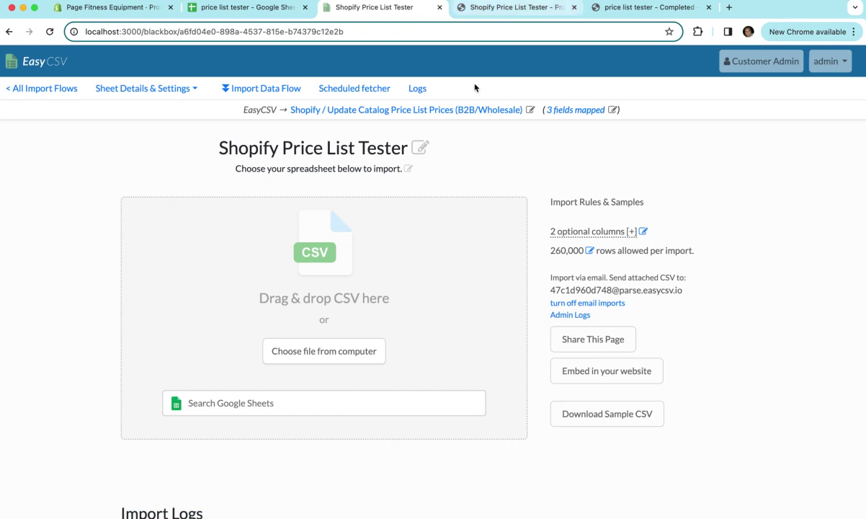
Step: Switch to the Shopify catalog's Products and pricing page, compare it with the spreadsheet prices and reload the catalog
{"action": "scroll", "coordinate": [439, 185], "scroll_direction": "down", "scroll_amount": 5}
{"action": "key", "text": "super+1"}
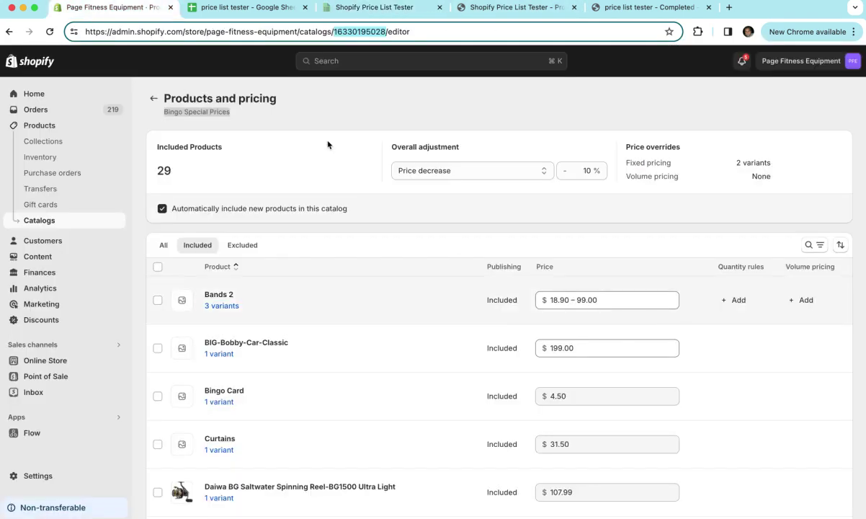
{"action": "left_click", "coordinate": [216, 9]}
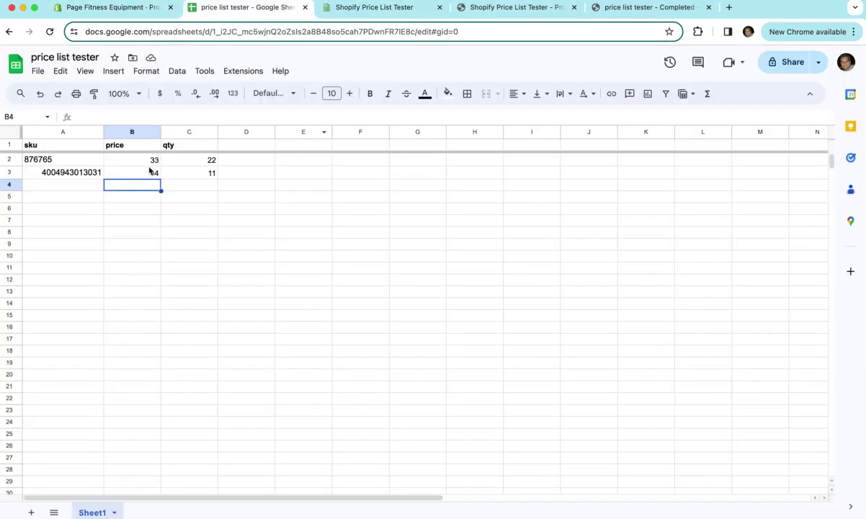
{"action": "left_click", "coordinate": [125, 10]}
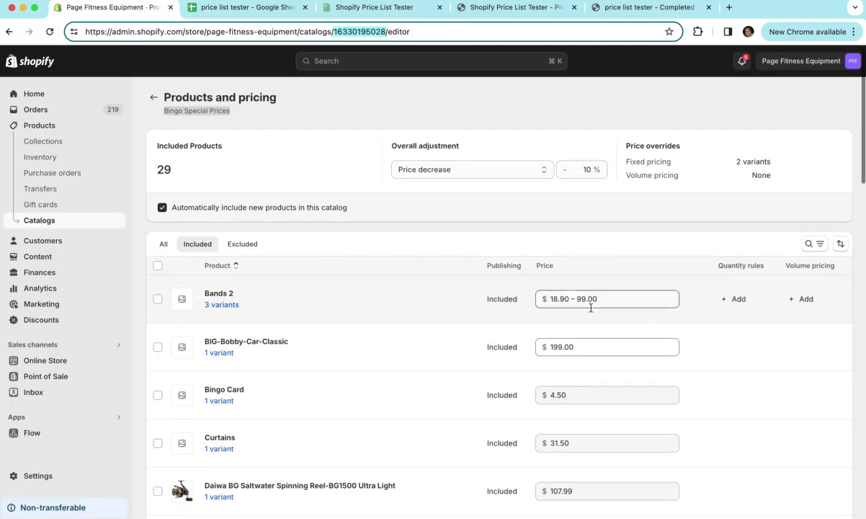
{"action": "key", "text": "super+r"}
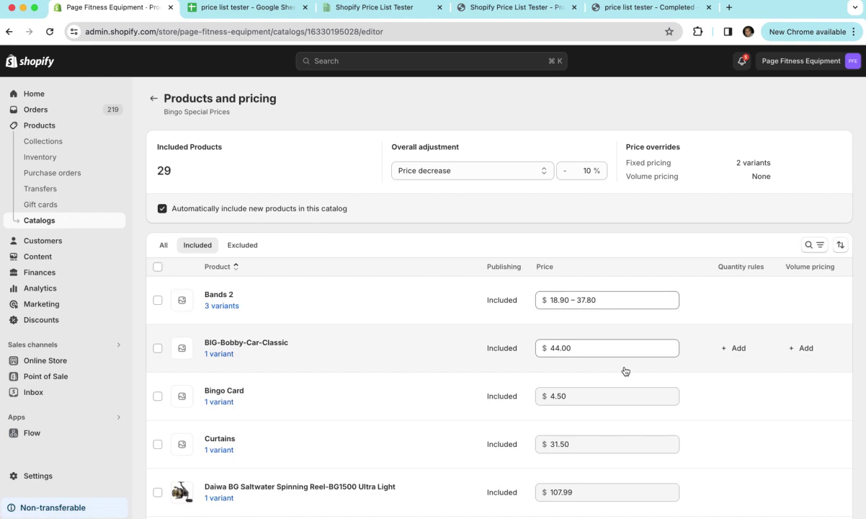
Step: Inspect the variant prices of Bands 2 in the Bingo Special Prices catalog and return to the product list
{"action": "left_click", "coordinate": [598, 301]}
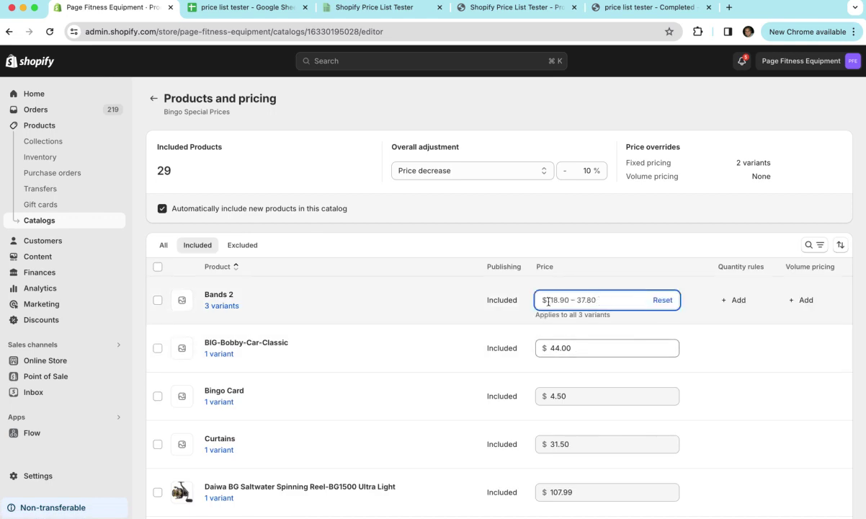
{"action": "left_click", "coordinate": [223, 305]}
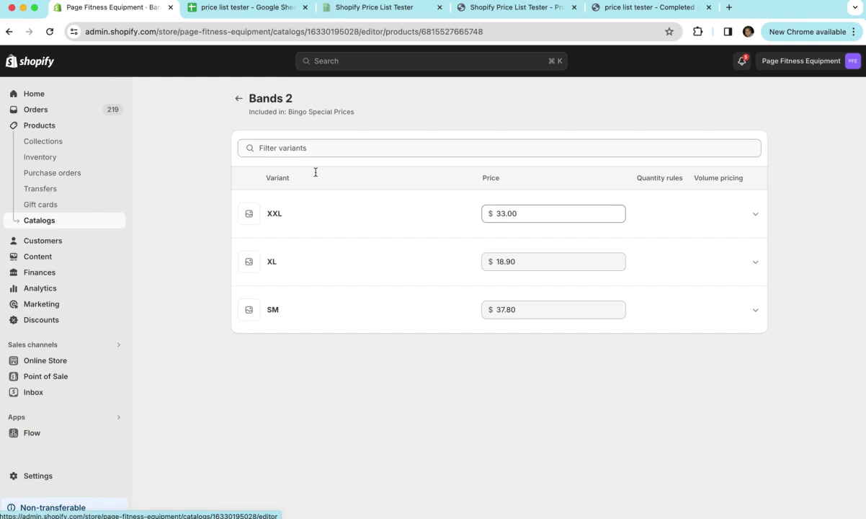
{"action": "left_click", "coordinate": [238, 98]}
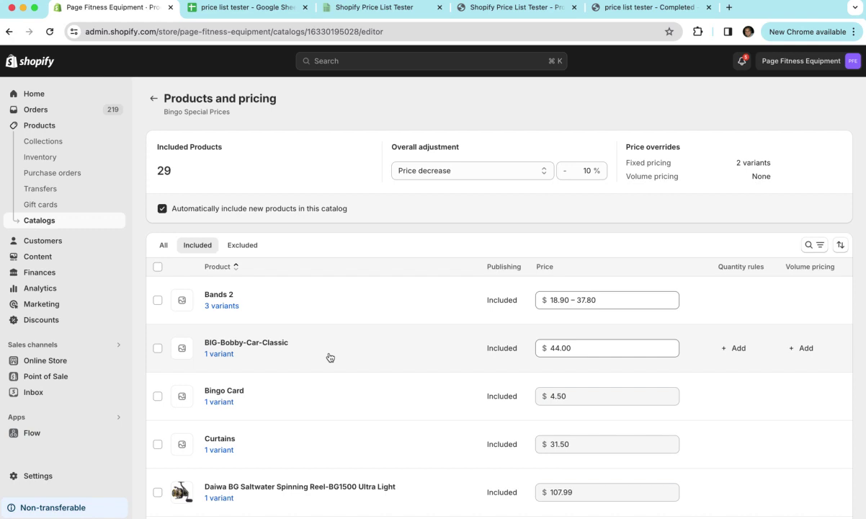
{"action": "scroll", "coordinate": [521, 503], "scroll_direction": "down", "scroll_amount": 1}
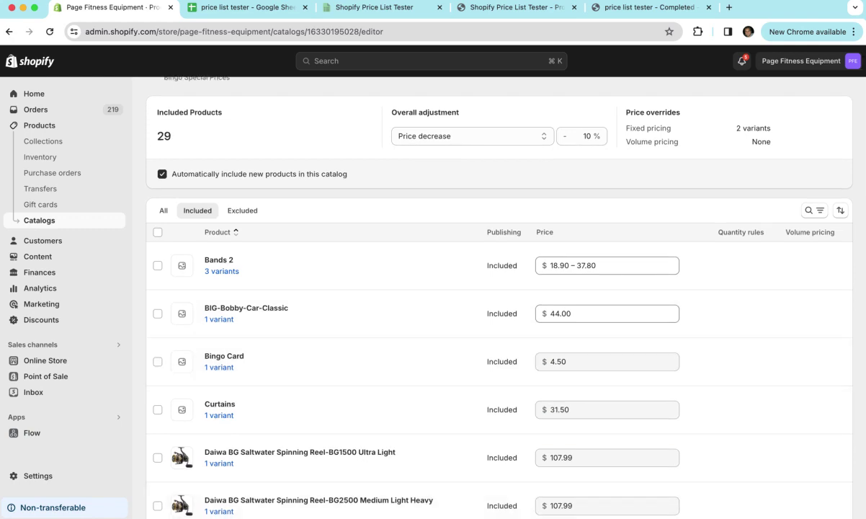